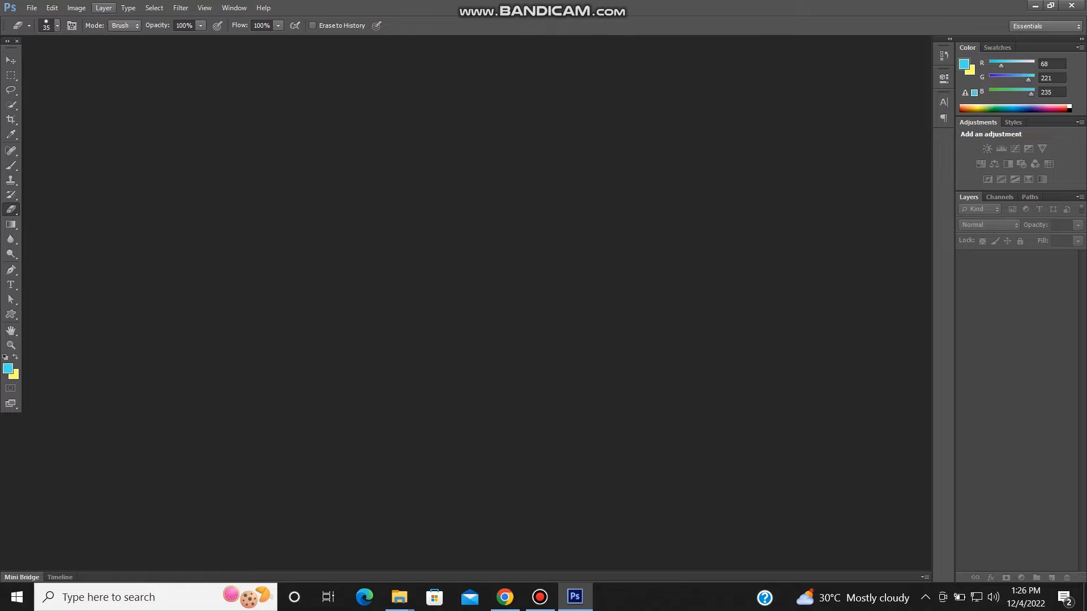
# - Open the orange photo pexels-dominika-roseclay-2090902.jpg from the Selection tools folder
pyautogui.click(31, 8)
pyautogui.press('Down')
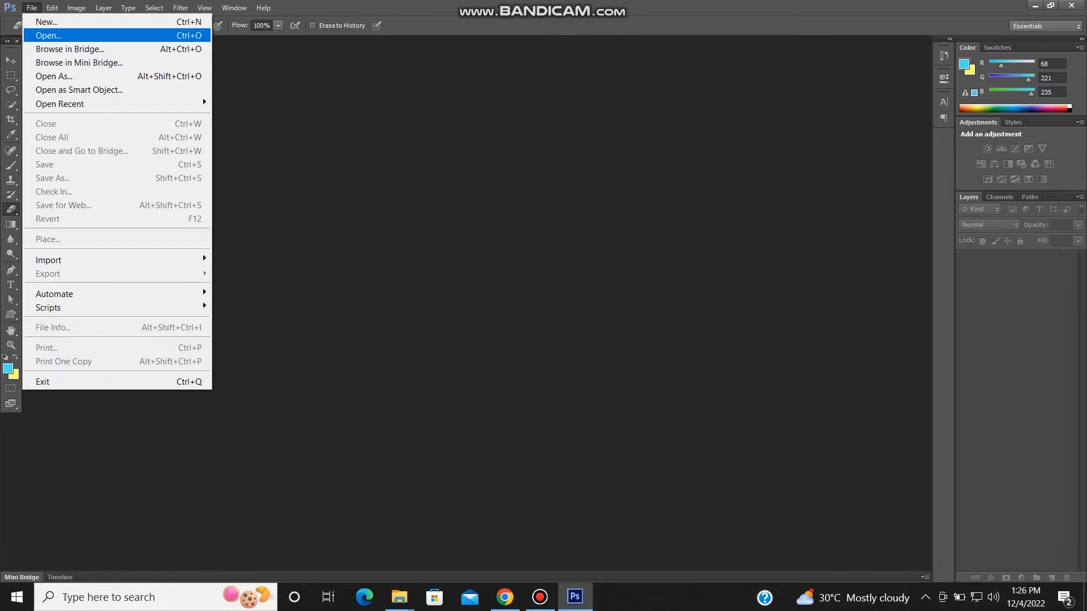
pyautogui.press('Return')
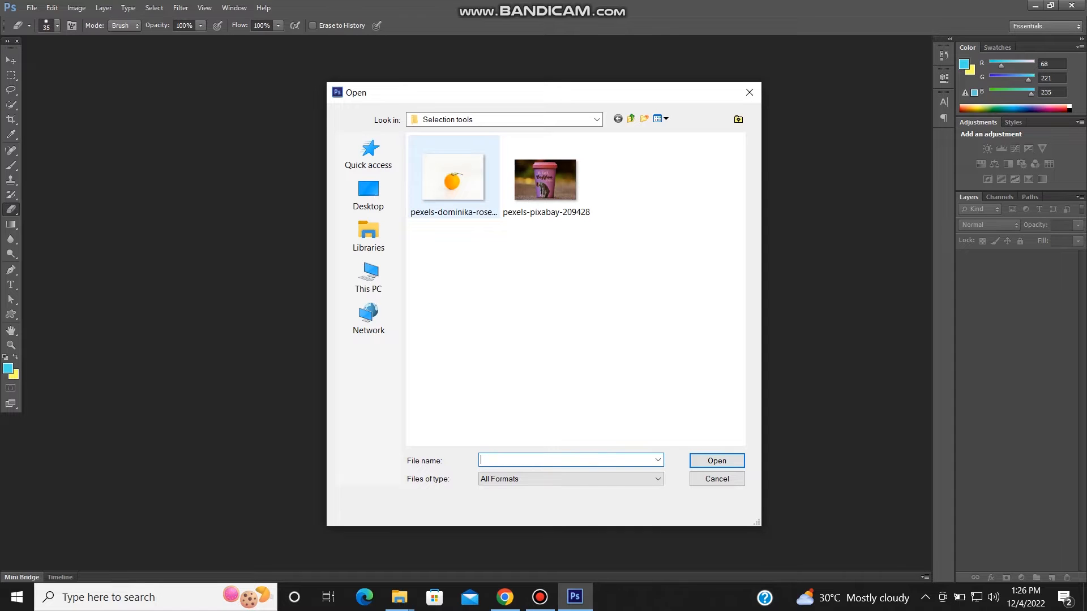
pyautogui.click(453, 179)
pyautogui.click(717, 461)
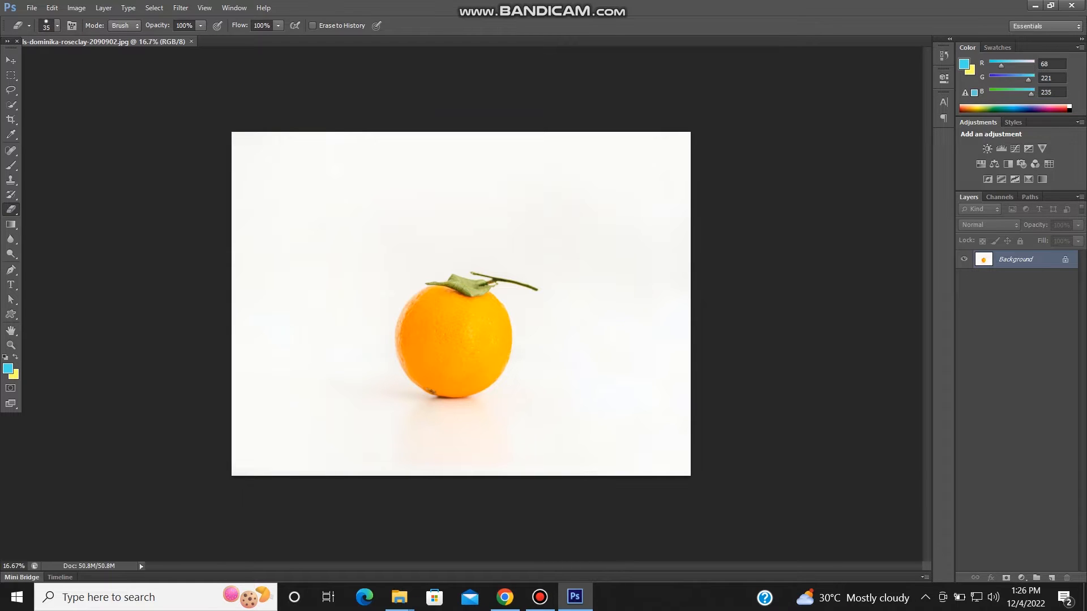
# - Switch from the Quick Selection Tool to the Magic Wand Tool
pyautogui.press('w')
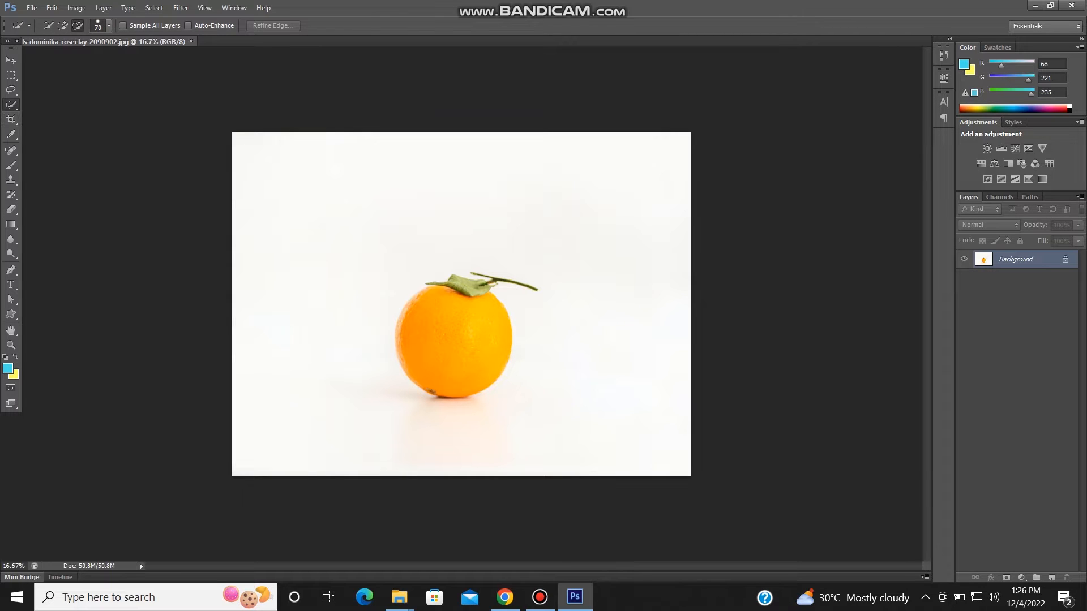
pyautogui.rightClick(11, 105)
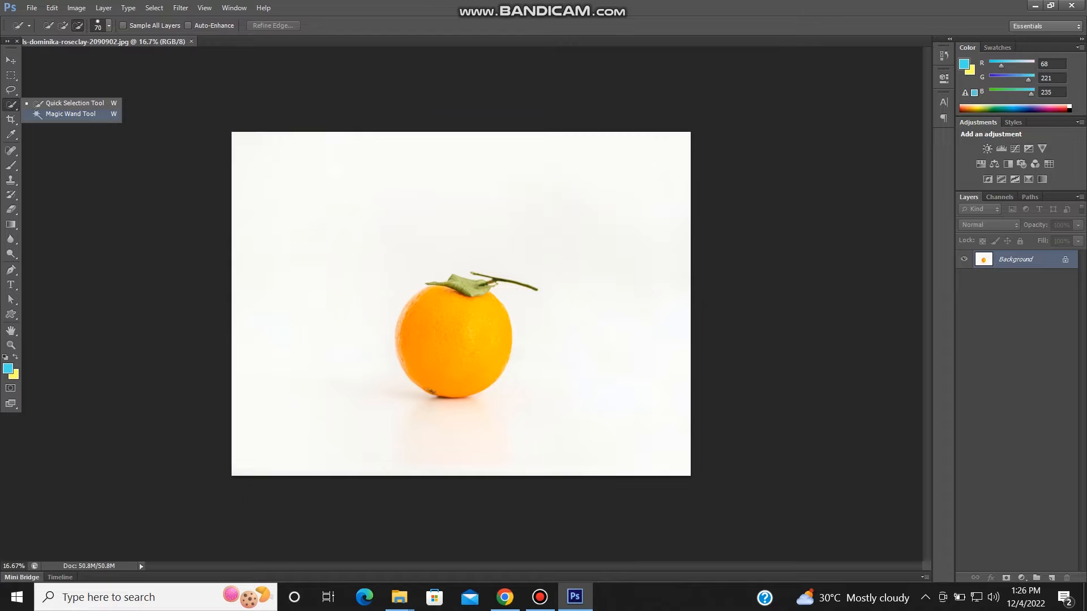
pyautogui.click(70, 113)
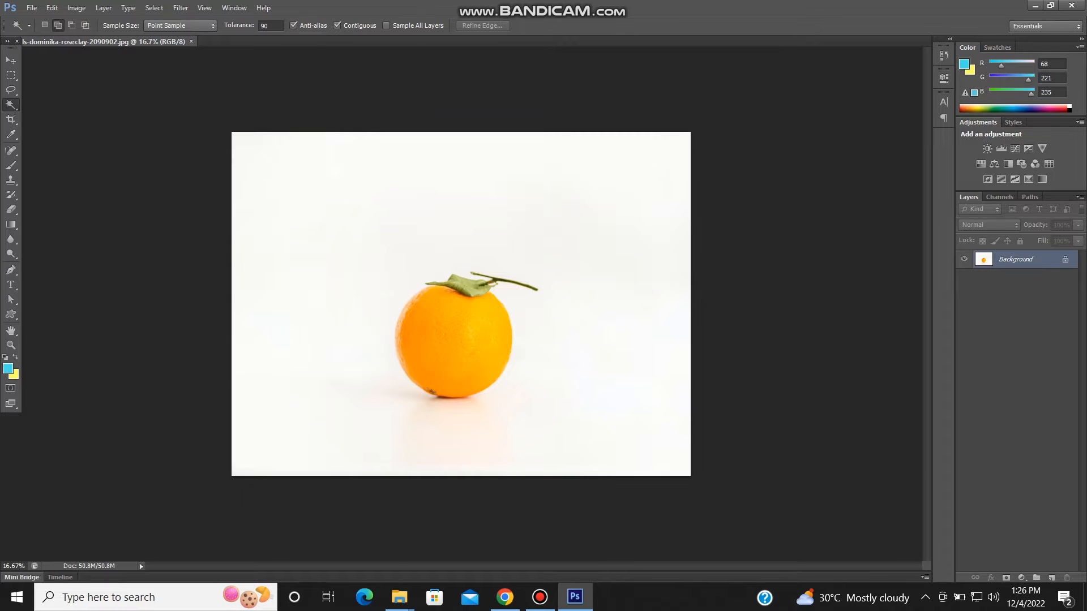
# - Try selecting the white background around the orange at the current tolerance and inspect the selection edge along the fruit
pyautogui.scroll(5, 467, 301)
pyautogui.scroll(-3, 467, 301)
pyautogui.scroll(3, 467, 301)
pyautogui.scroll(-1, 532, 306)
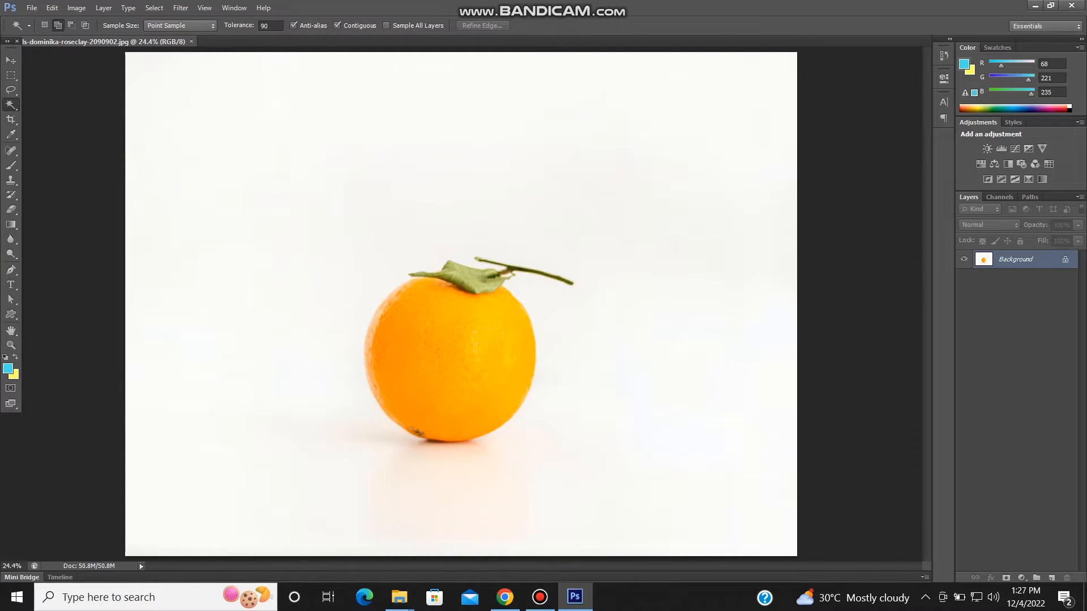
pyautogui.click(622, 198)
pyautogui.scroll(-2, 622, 198)
pyautogui.scroll(1, 623, 198)
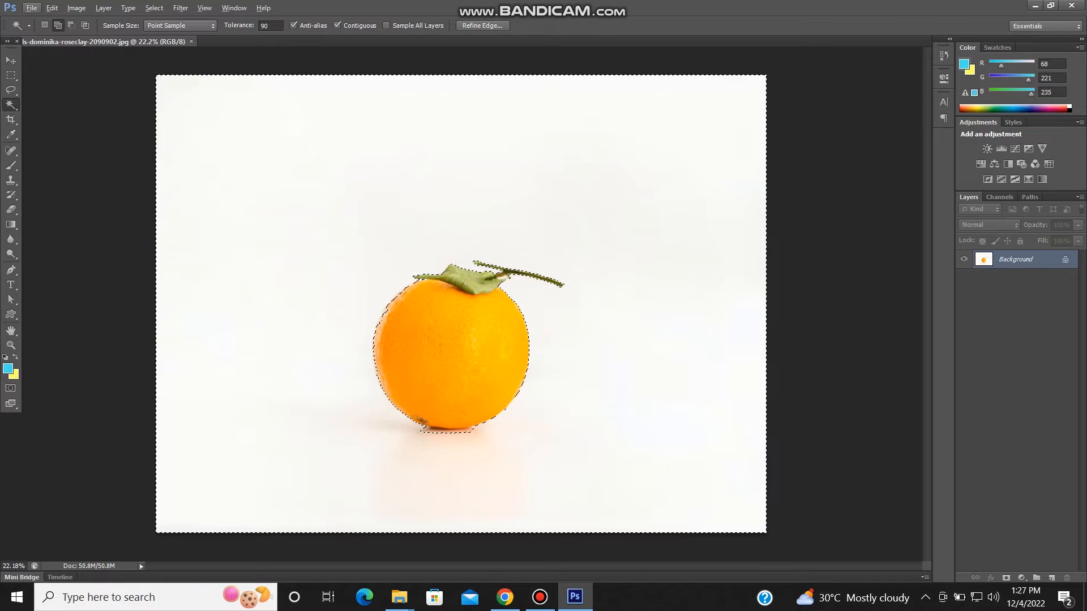
pyautogui.scroll(3, 405, 292)
pyautogui.scroll(4, 411, 327)
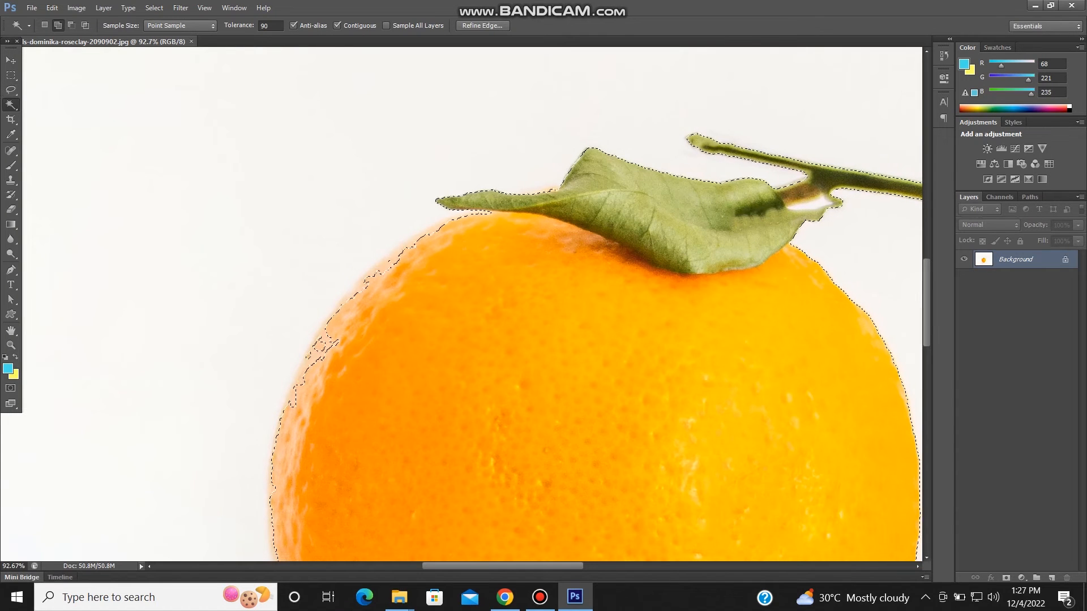
# - Set the Magic Wand tolerance to 32 and clear the existing selection
pyautogui.doubleClick(265, 26)
pyautogui.write('32')
pyautogui.press('Return')
pyautogui.hotkey('ctrl', 'd')
# - Select the white background around the orange with the Magic Wand and check the selection edge beneath the fruit
pyautogui.scroll(-17, 289, 234)
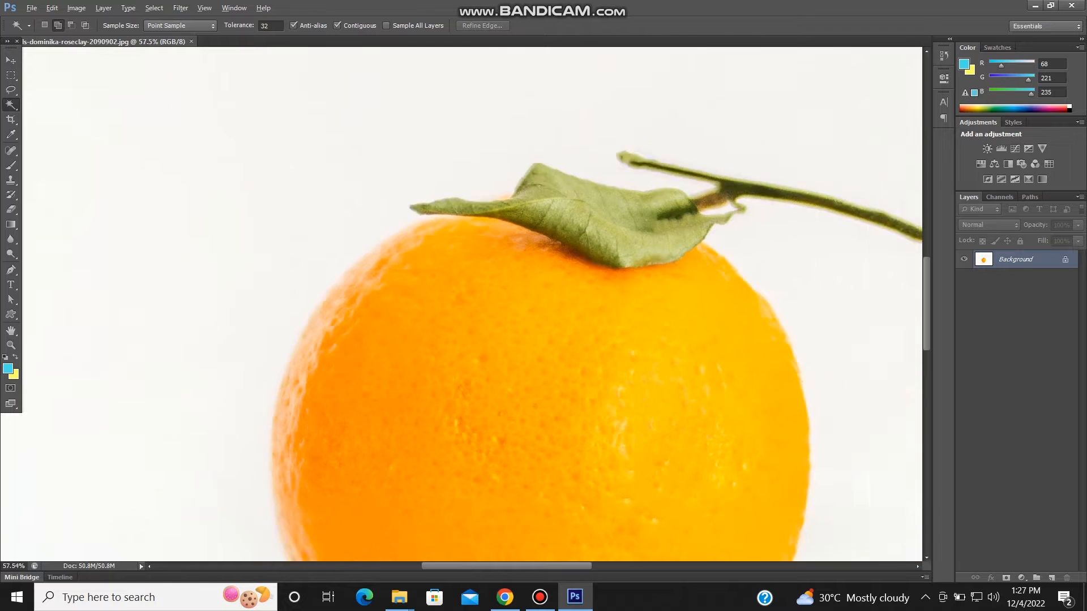
pyautogui.scroll(2, 289, 233)
pyautogui.scroll(1, 464, 303)
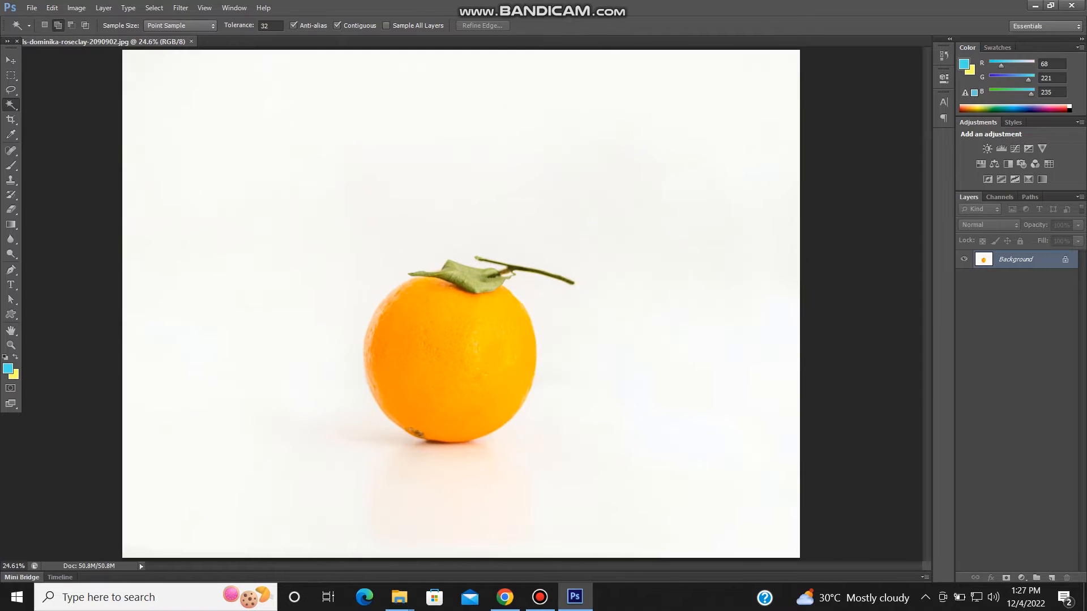
pyautogui.click(294, 238)
pyautogui.scroll(3, 487, 467)
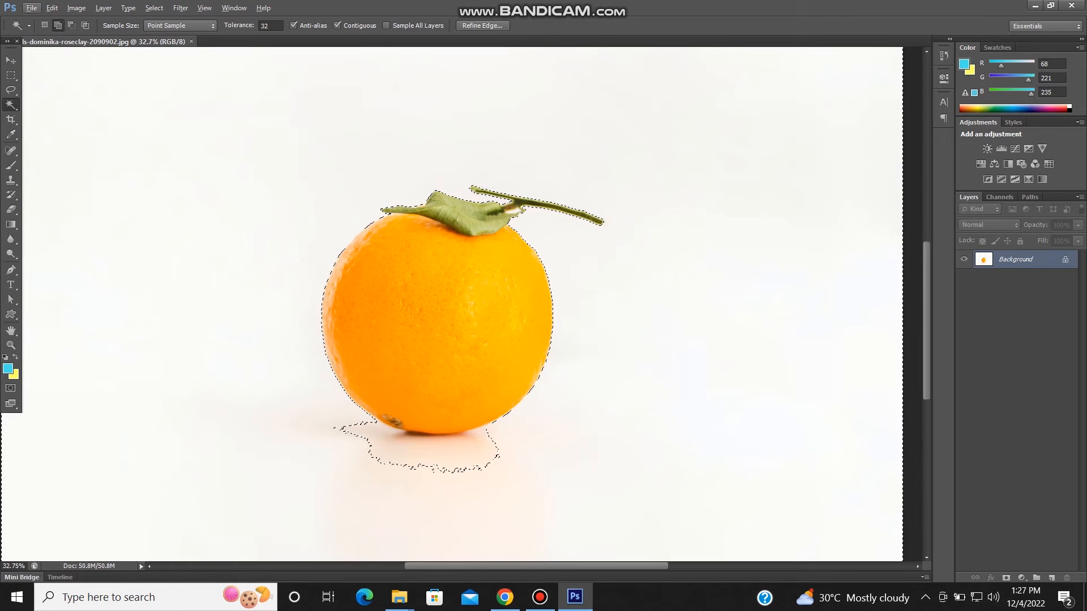
pyautogui.scroll(-2, 393, 519)
pyautogui.scroll(4, 393, 519)
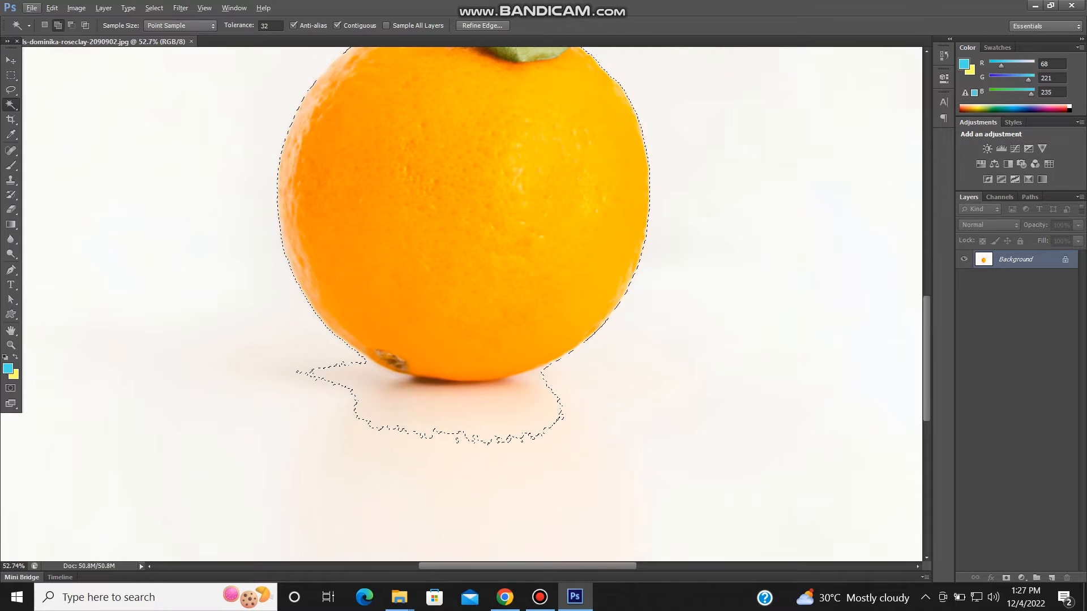
pyautogui.scroll(3, 499, 426)
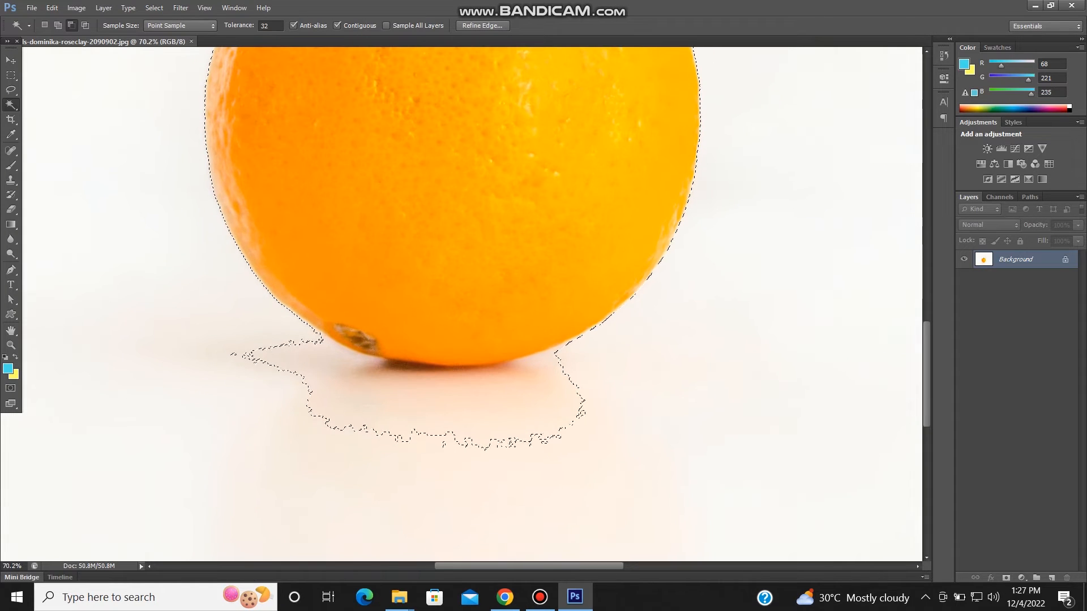
pyautogui.scroll(-4, 423, 272)
pyautogui.scroll(-2, 460, 306)
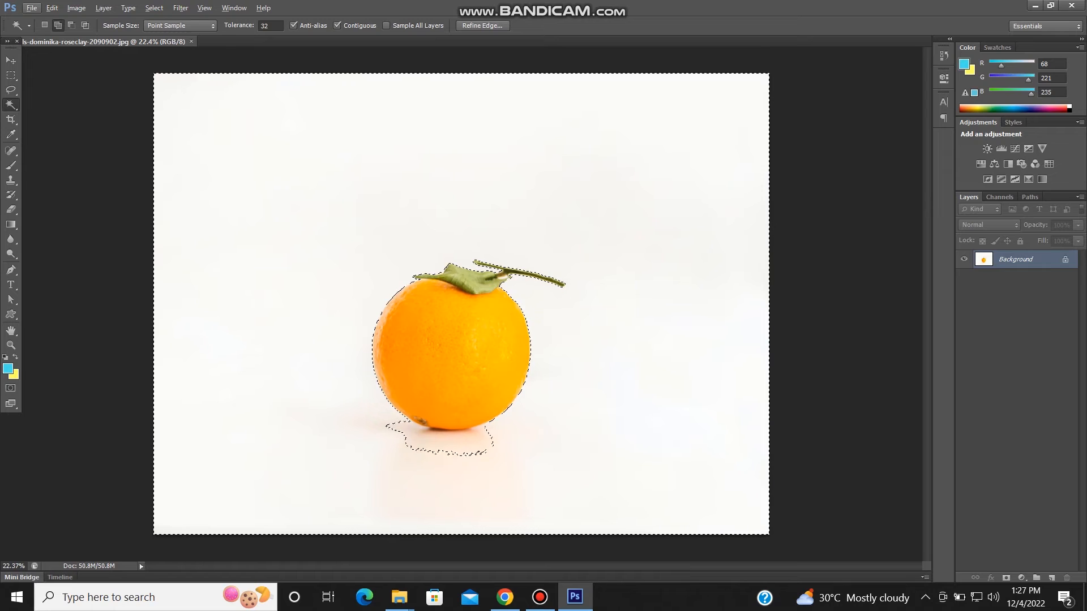
# - Try copying the selected background to a new layer with the Background layer hidden, and undo it
pyautogui.hotkey('ctrl', 'j')
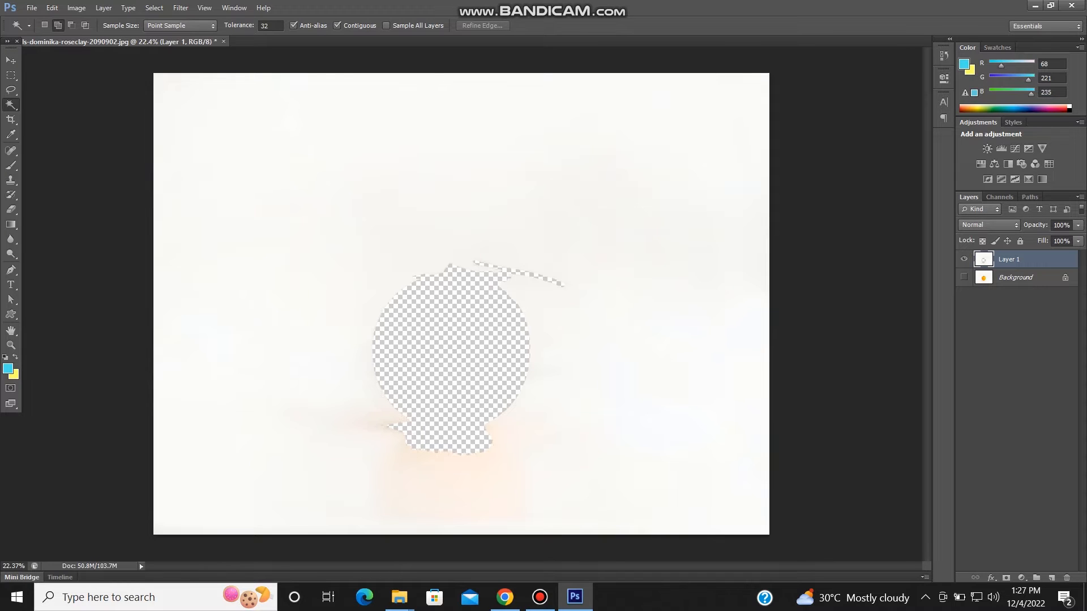
pyautogui.click(52, 8)
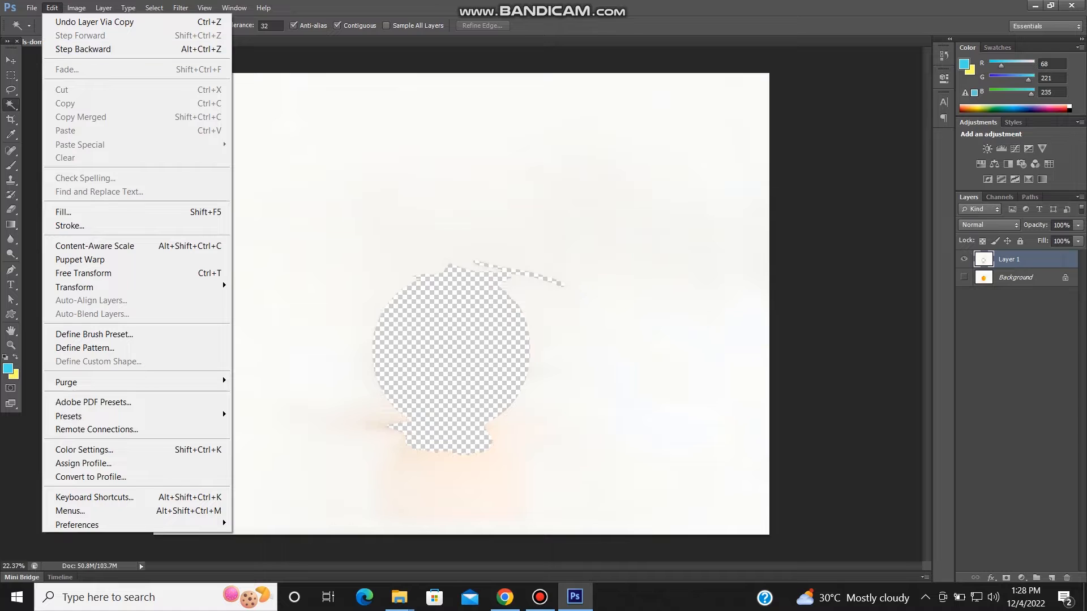
pyautogui.click(83, 50)
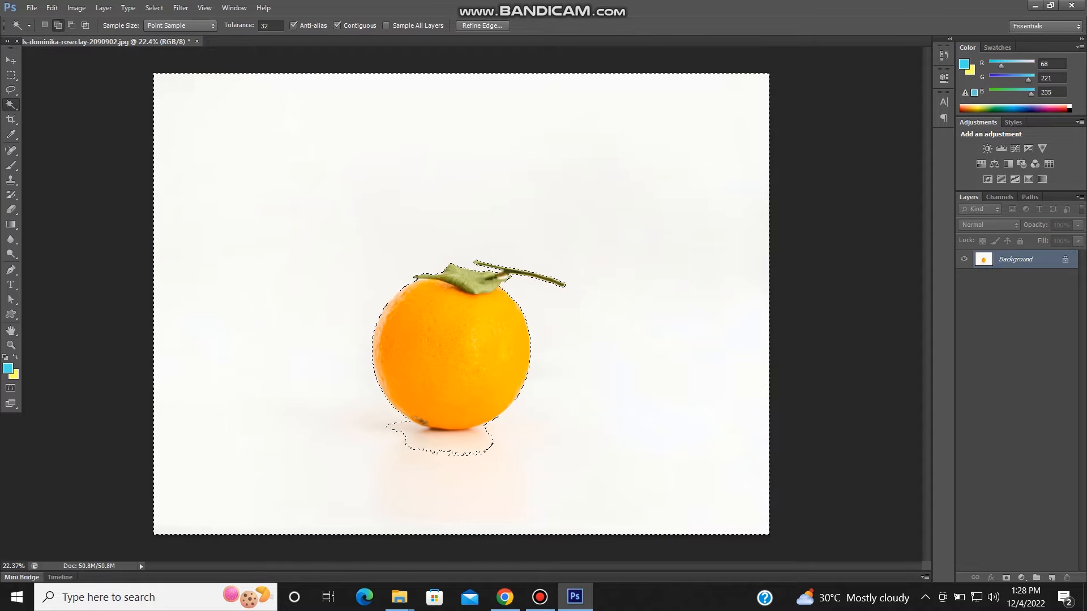
# - Add the pale reflection area directly beneath the orange to the background selection, using the Add to selection mode
pyautogui.scroll(5, 452, 468)
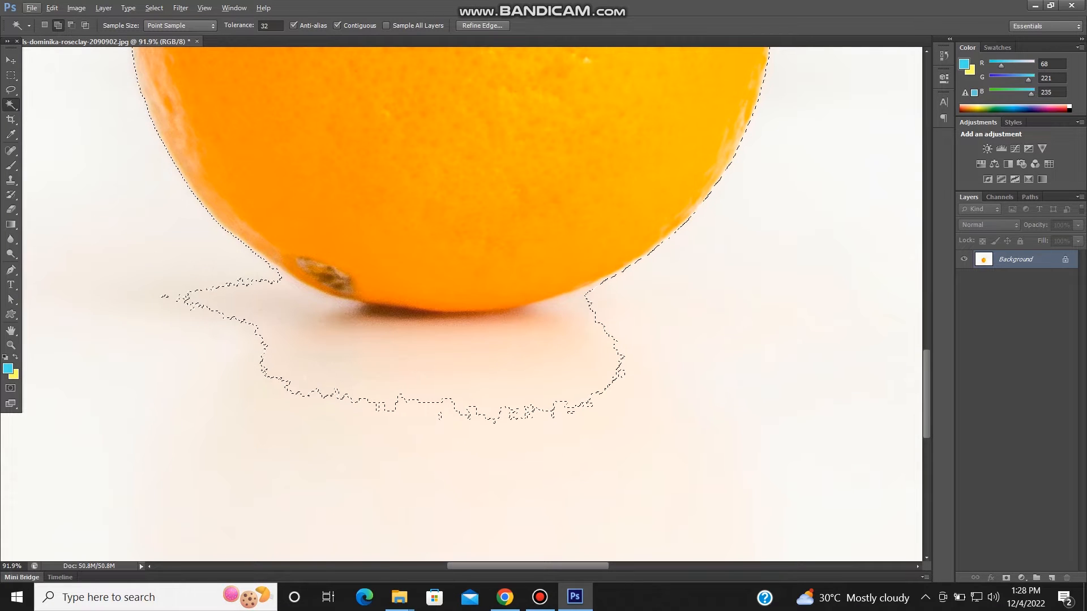
pyautogui.scroll(-3, 624, 373)
pyautogui.scroll(-2, 625, 308)
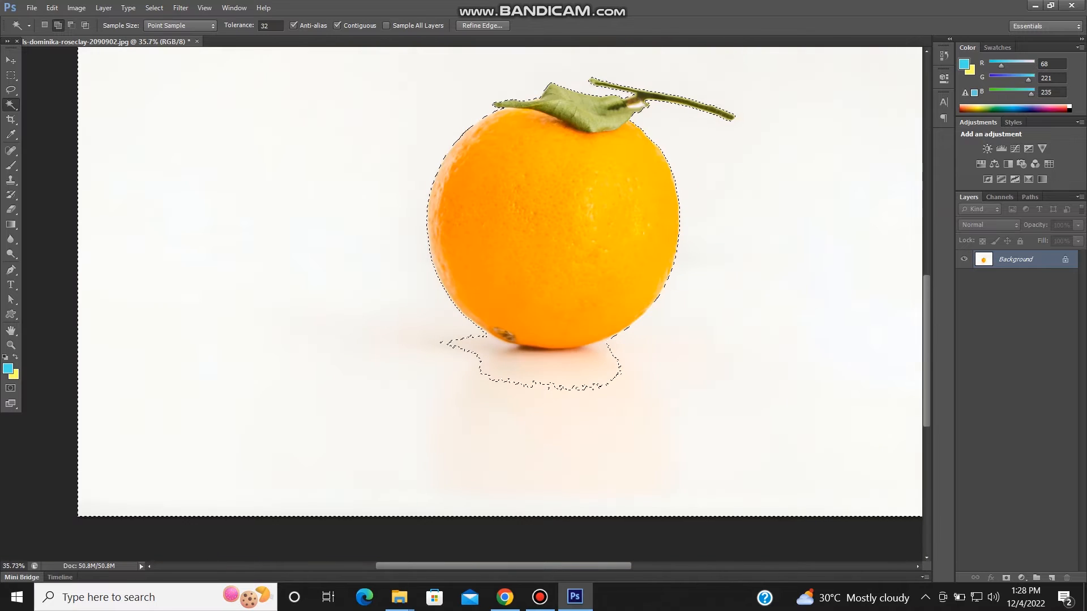
pyautogui.scroll(3, 542, 314)
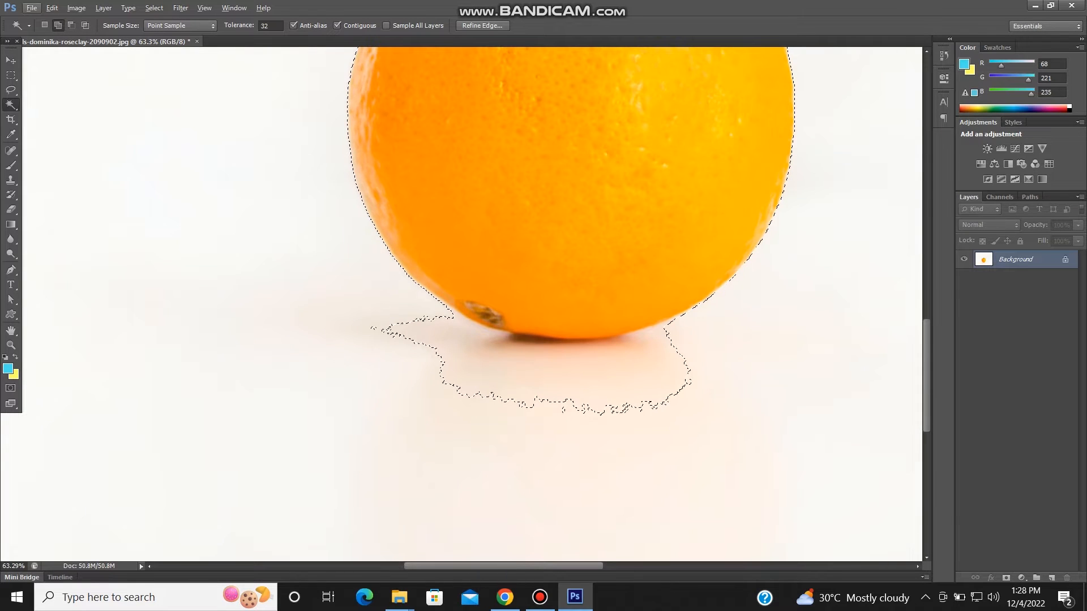
pyautogui.click(45, 26)
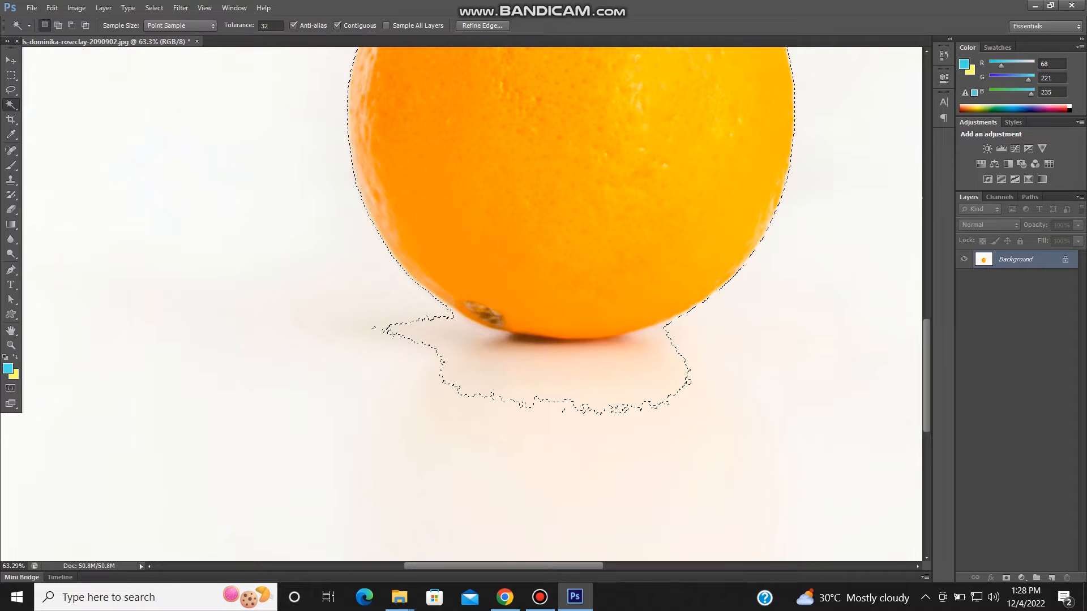
pyautogui.click(58, 26)
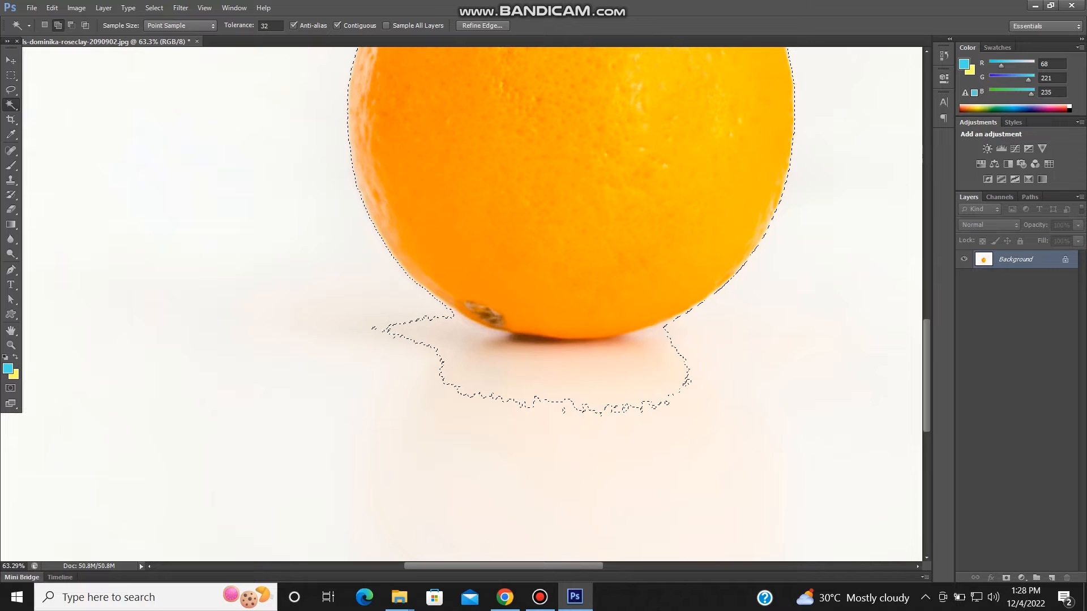
pyautogui.click(548, 375)
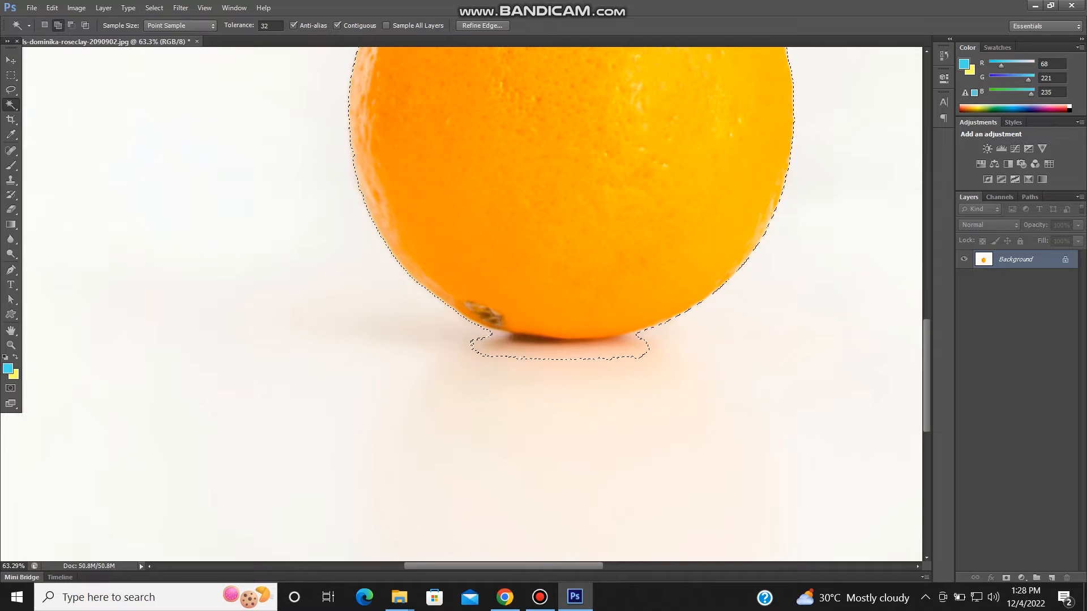
pyautogui.click(557, 354)
# - Add the remaining patches of dark shadow along the orange's lower edge to the background selection
pyautogui.scroll(5, 568, 352)
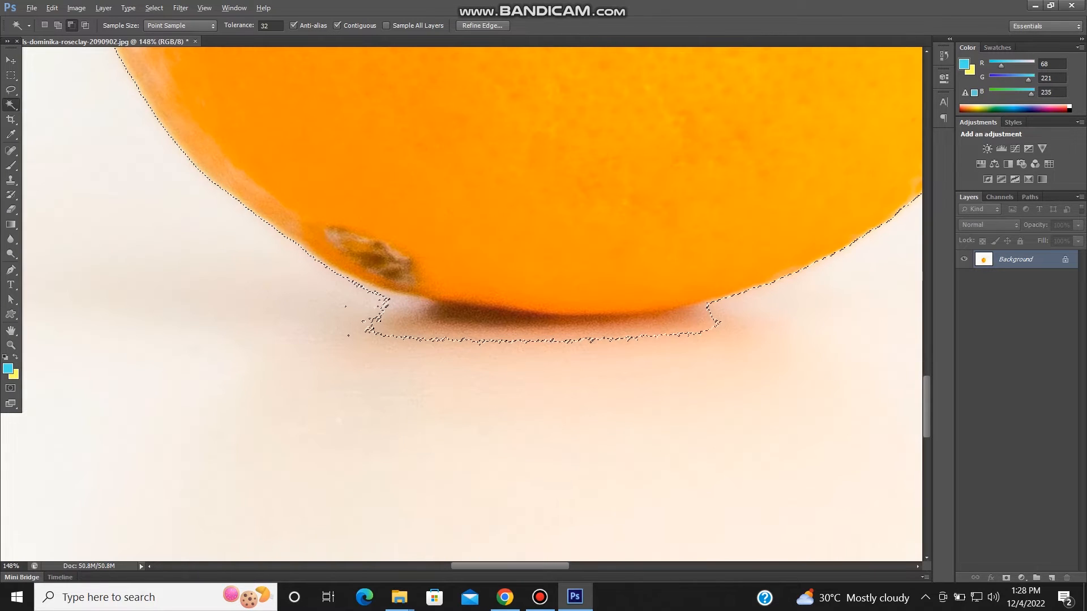
pyautogui.click(395, 304)
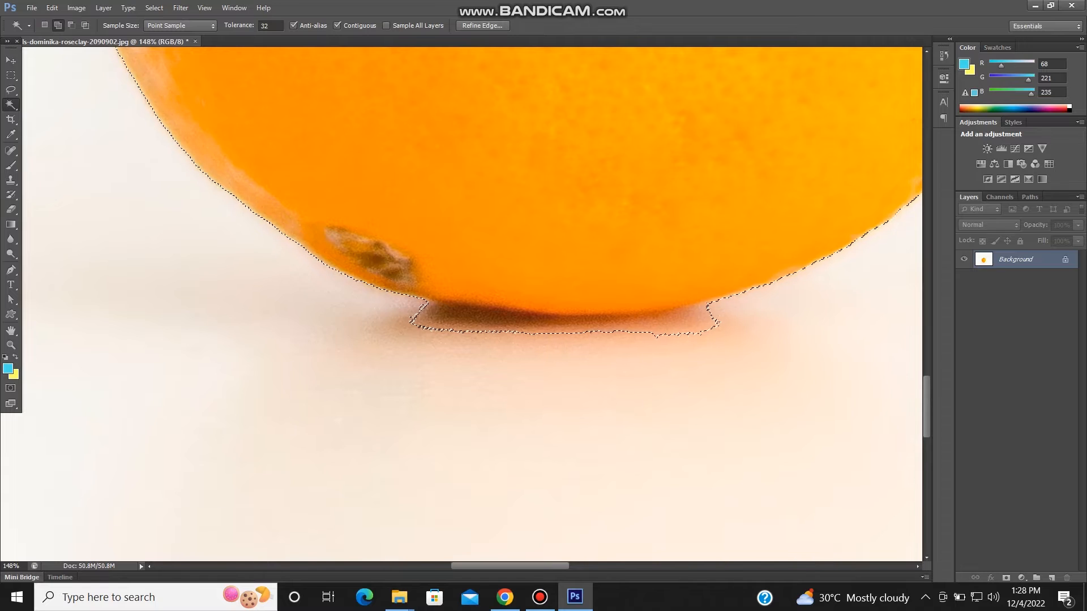
pyautogui.click(436, 321)
pyautogui.click(448, 324)
pyautogui.click(588, 329)
pyautogui.click(706, 323)
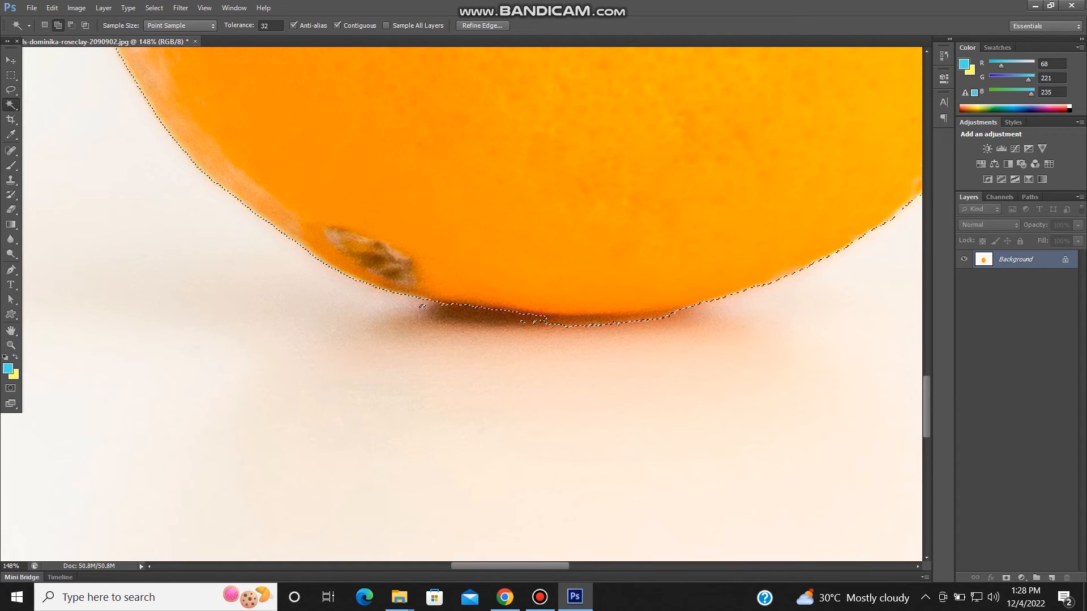
# - Examine the selection outline around the whole orange, especially along its base and upper-left edge
pyautogui.scroll(-3, 453, 339)
pyautogui.scroll(-4, 566, 393)
pyautogui.scroll(4, 566, 396)
pyautogui.scroll(-5, 549, 384)
pyautogui.scroll(-1, 549, 385)
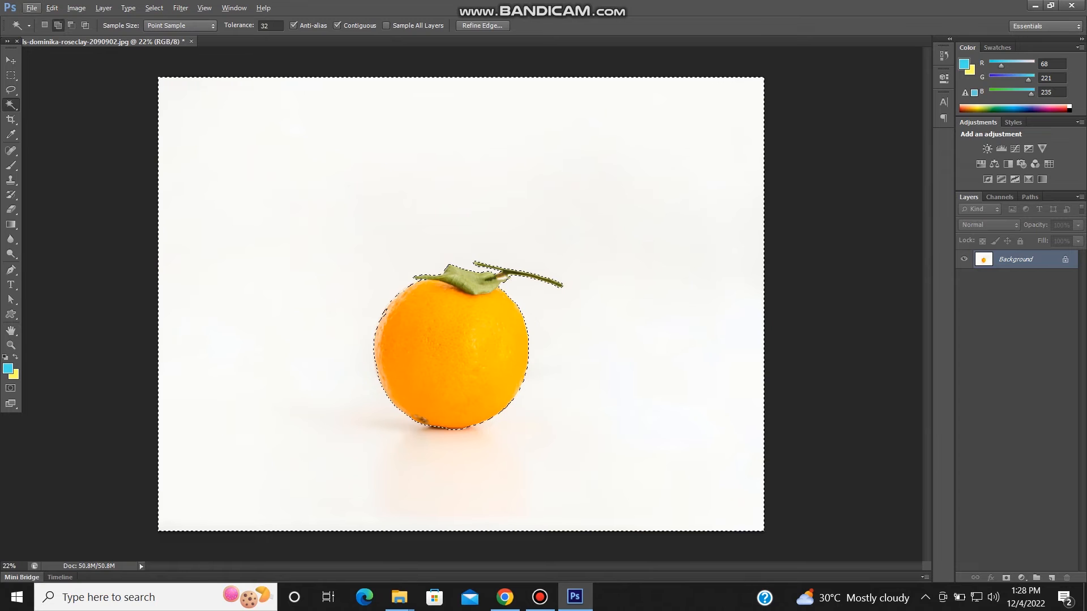
pyautogui.scroll(5, 370, 376)
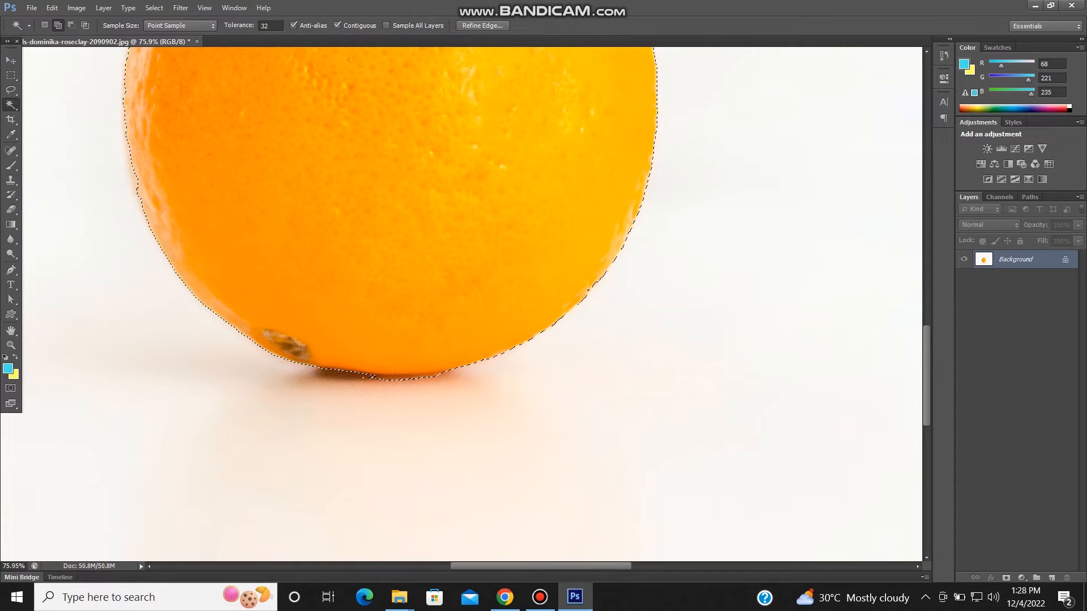
pyautogui.scroll(-1, 390, 227)
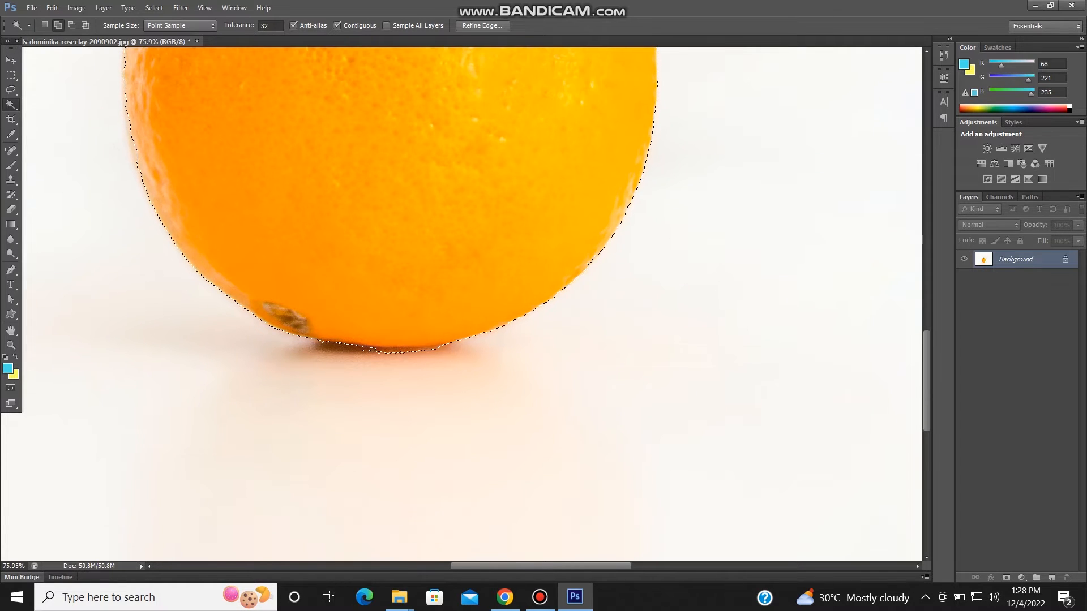
pyautogui.scroll(6, 391, 283)
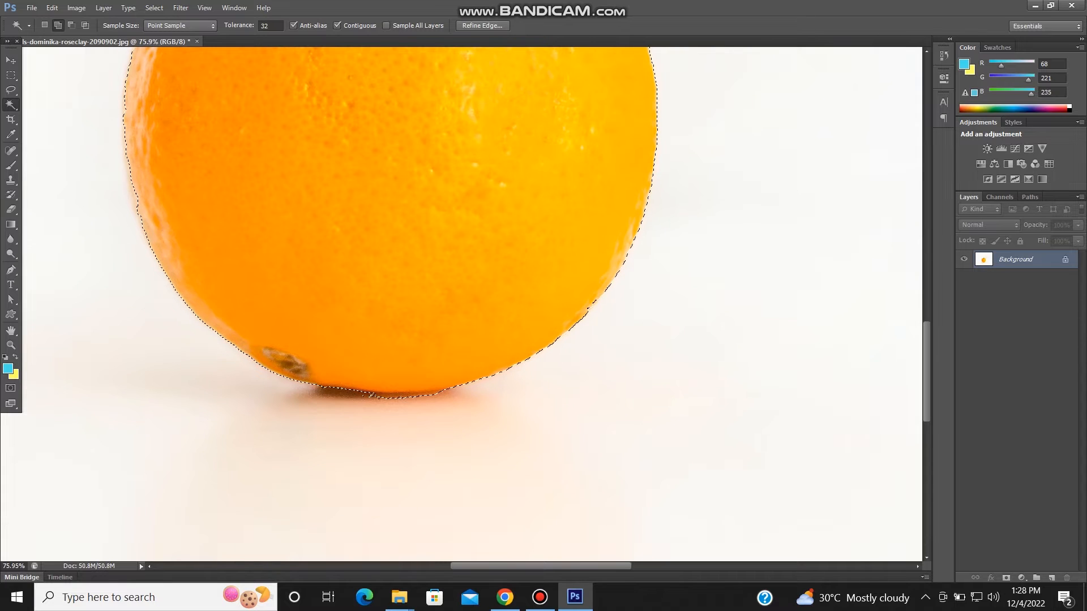
pyautogui.scroll(1, 390, 283)
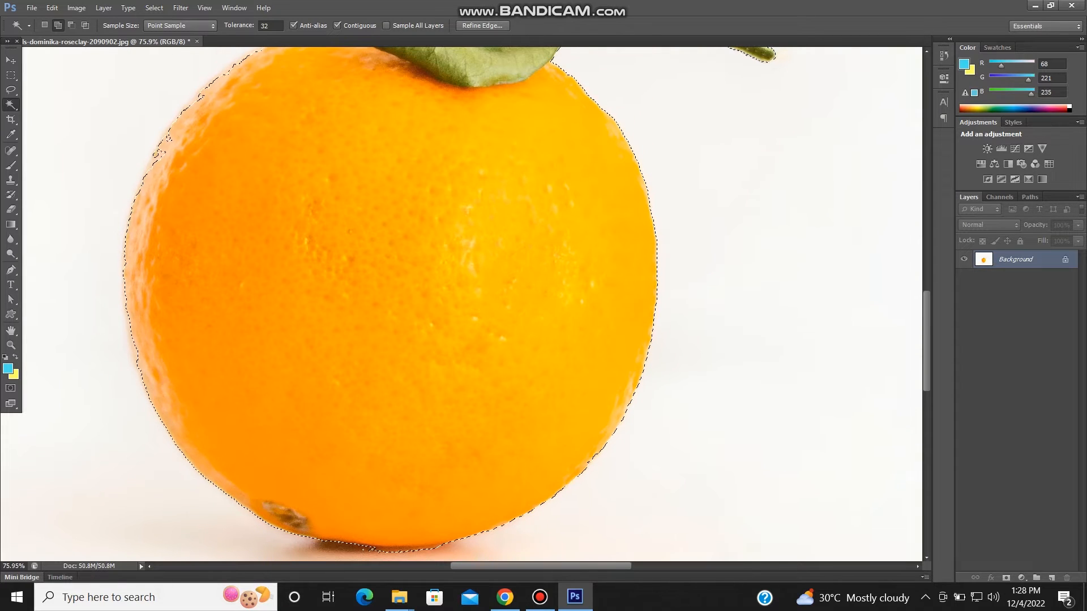
pyautogui.scroll(-3, 346, 453)
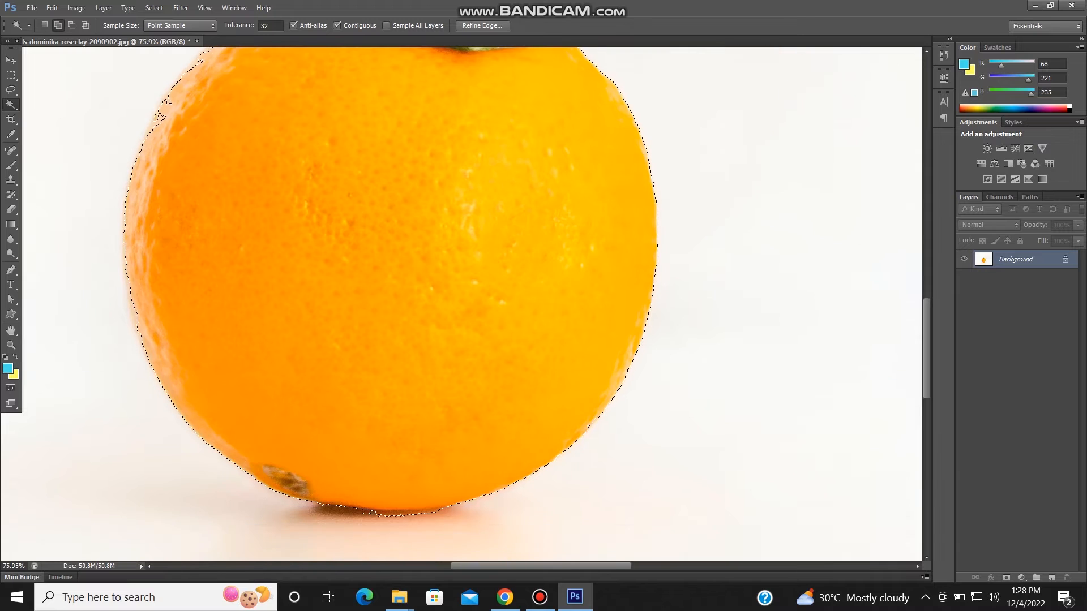
# - Add the thin leftover shadow sliver at the very base of the orange to the background selection
pyautogui.scroll(2, 346, 453)
pyautogui.scroll(2, 397, 462)
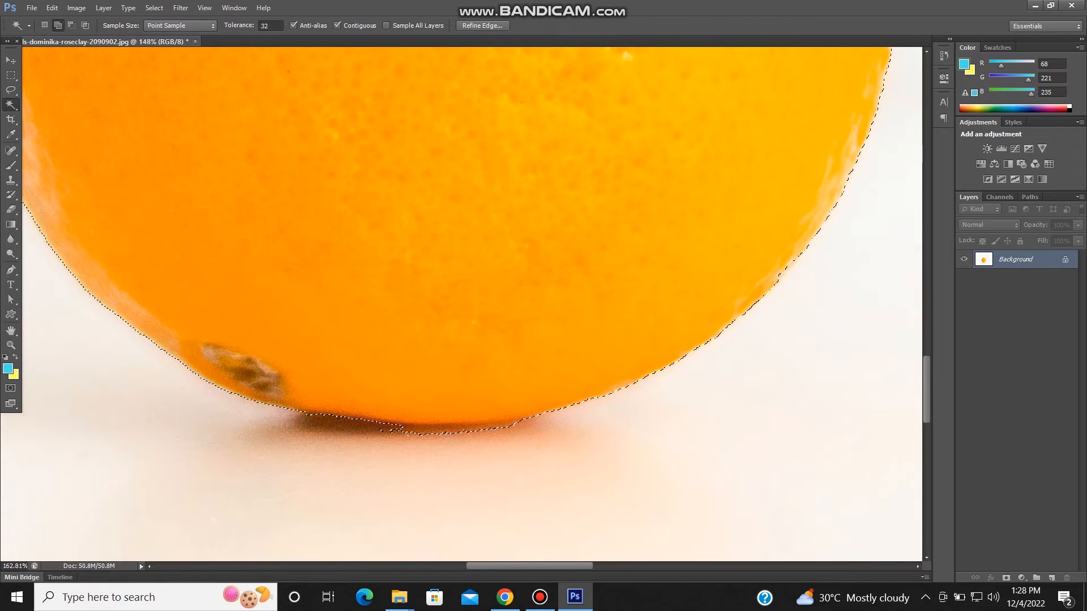
pyautogui.click(441, 426)
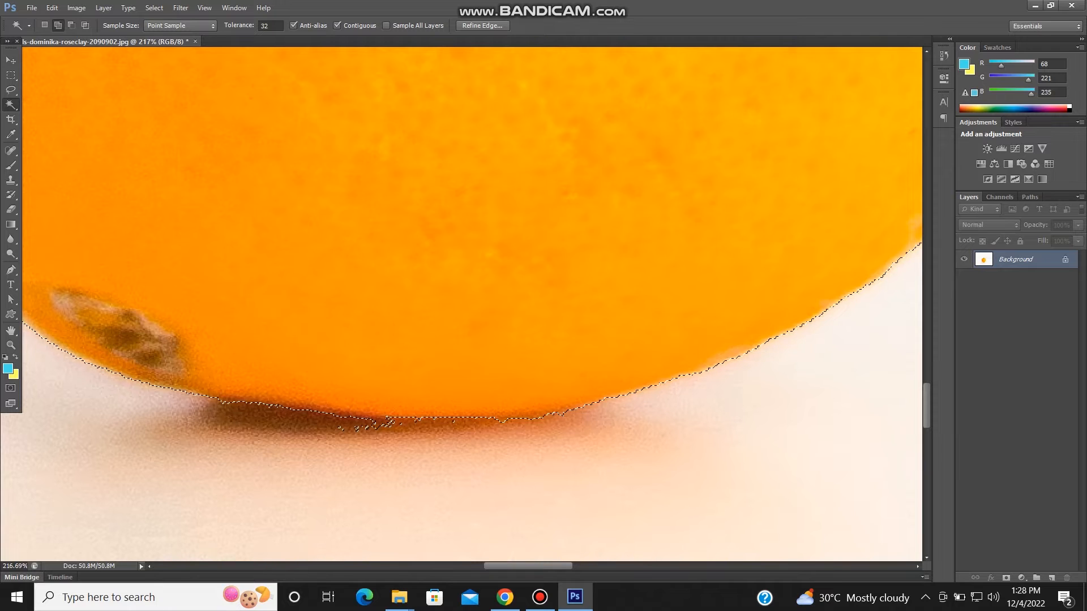
# - Invert the background selection so that the orange with its leaf and stem is selected instead
pyautogui.scroll(-5, 356, 427)
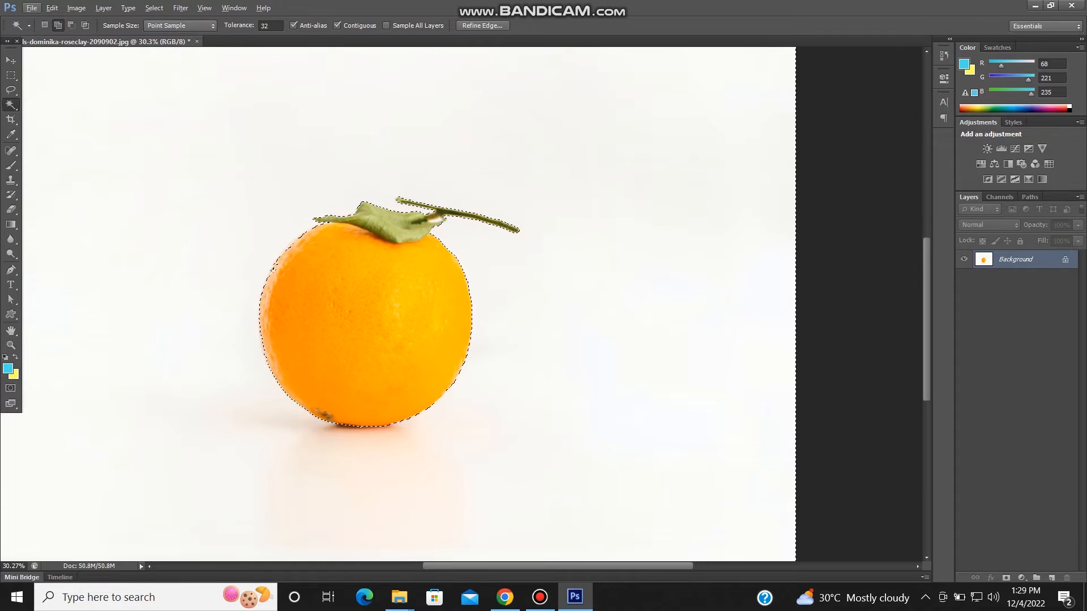
pyautogui.scroll(-1, 357, 431)
pyautogui.scroll(-2, 498, 292)
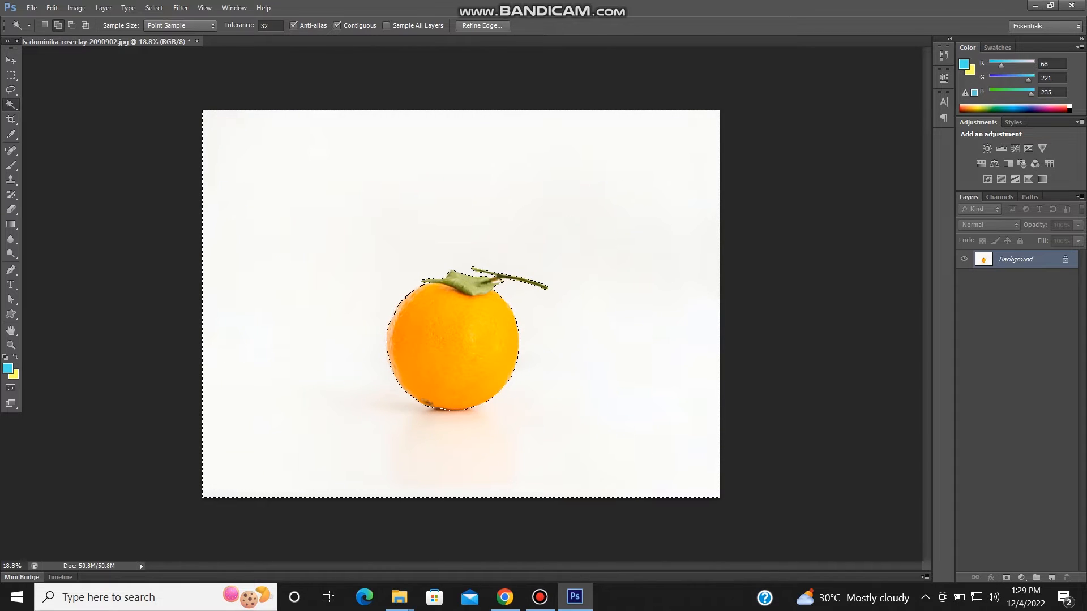
pyautogui.click(154, 7)
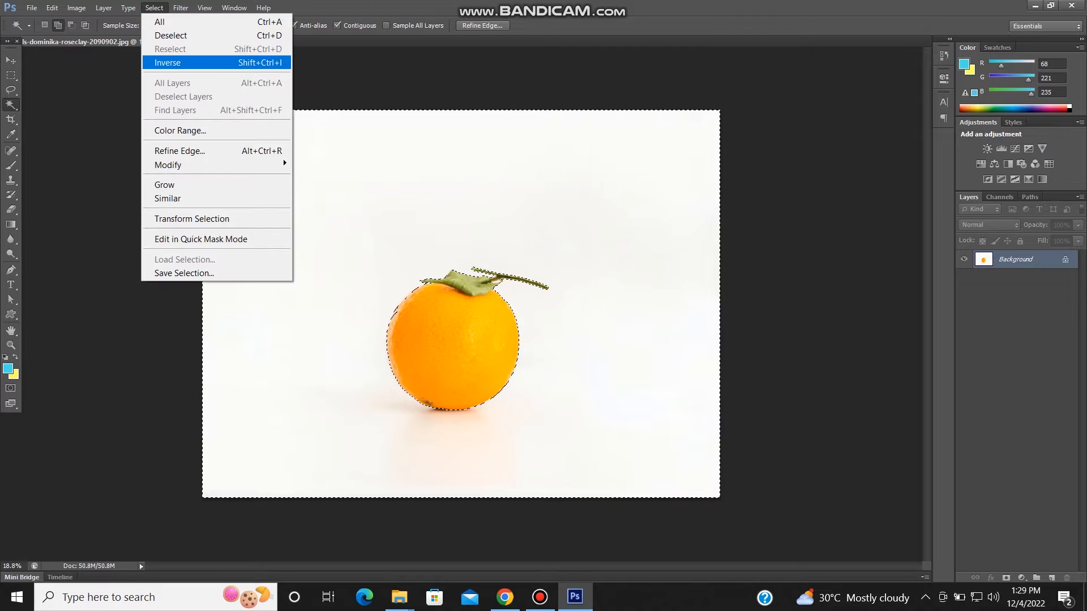
pyautogui.click(167, 63)
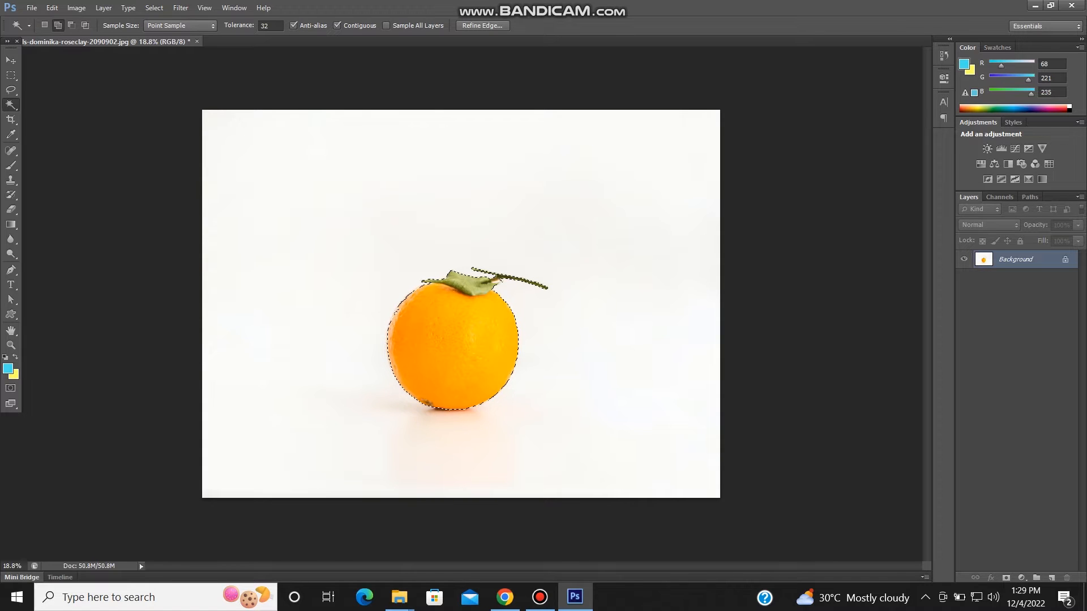
# - Copy the selected orange onto its own layer and hide the Background layer
pyautogui.hotkey('ctrl', 'j')
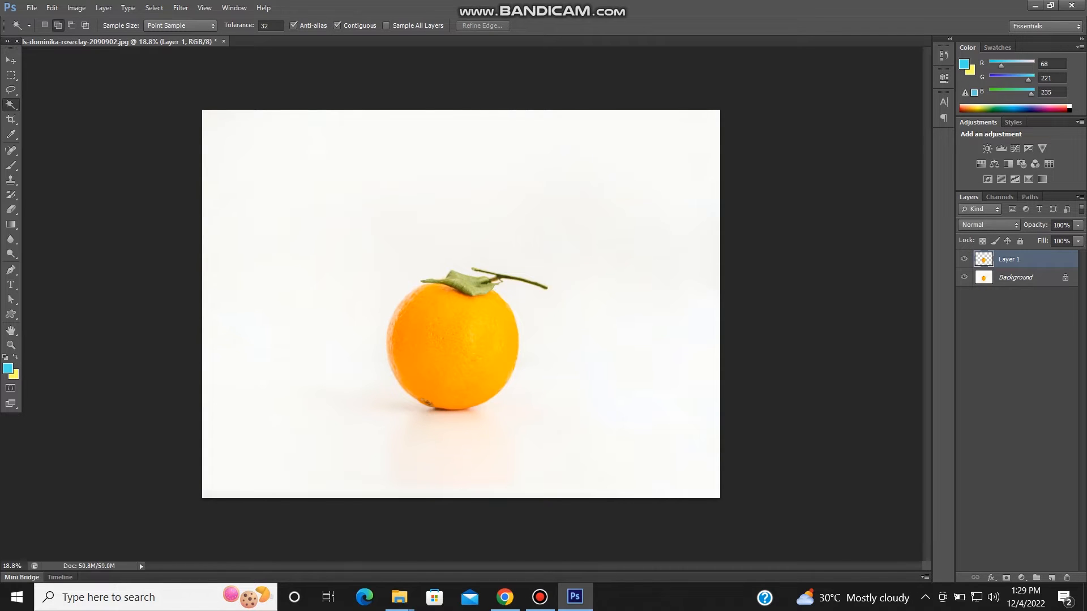
pyautogui.click(964, 277)
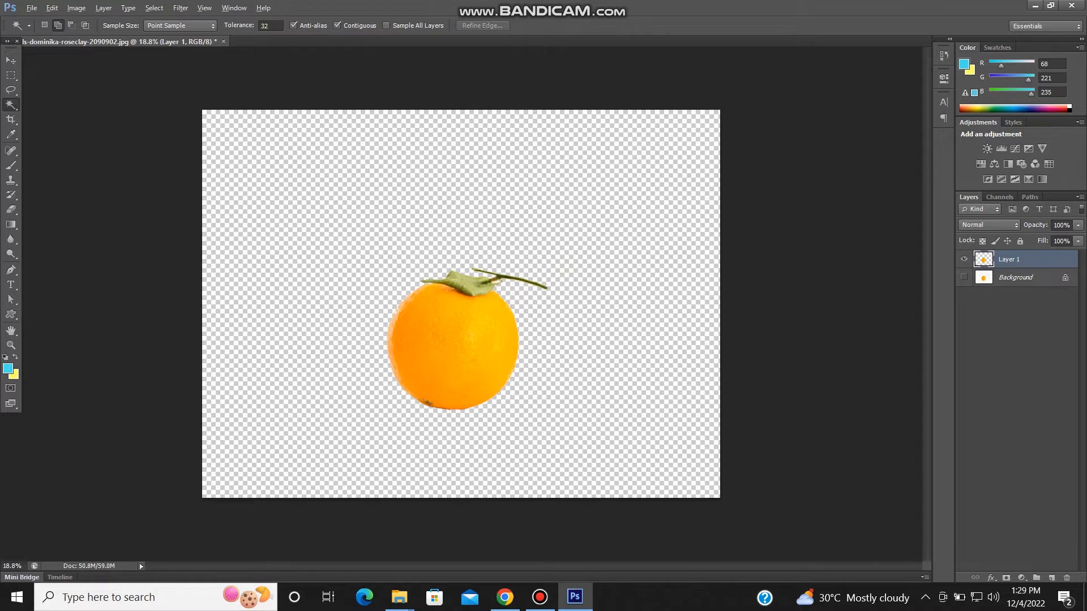
pyautogui.scroll(3, 456, 368)
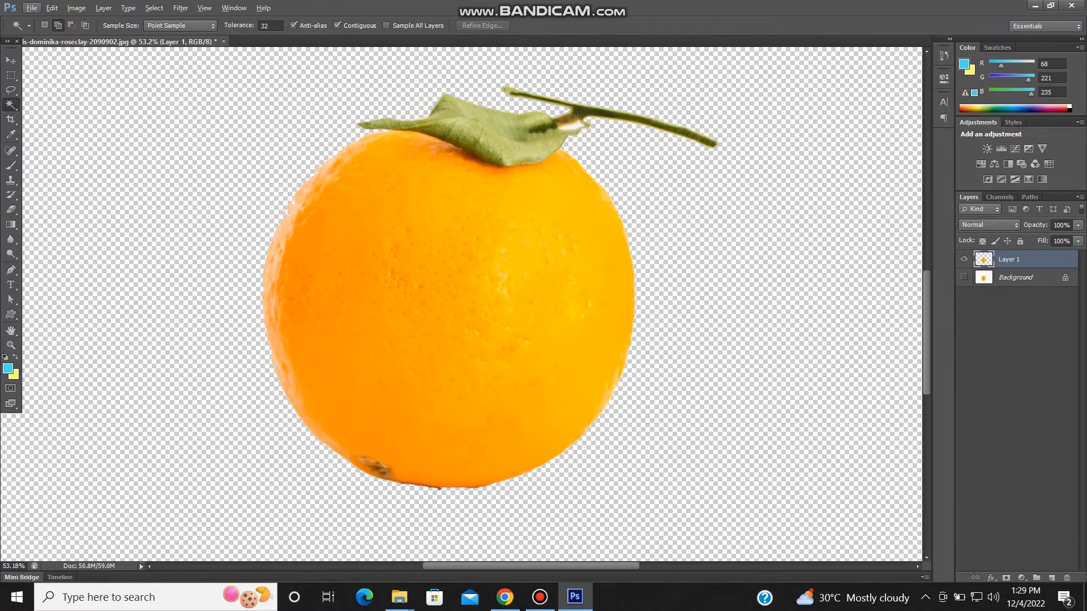
pyautogui.scroll(-4, 456, 368)
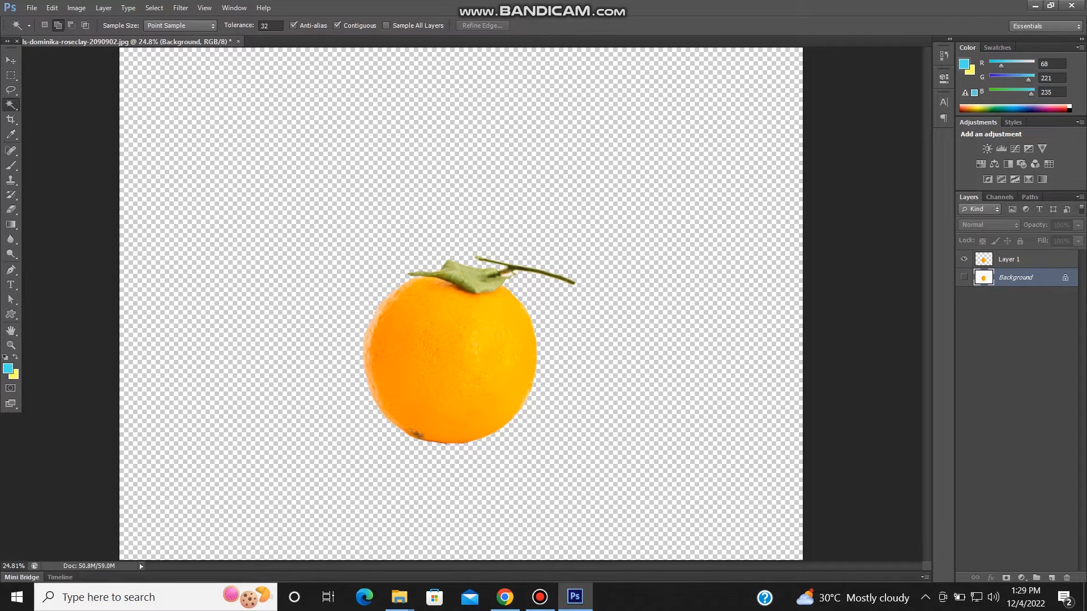
# - Create a new layer named BG directly above the Background layer
pyautogui.hotkey('ctrl', 'shift', 'n')
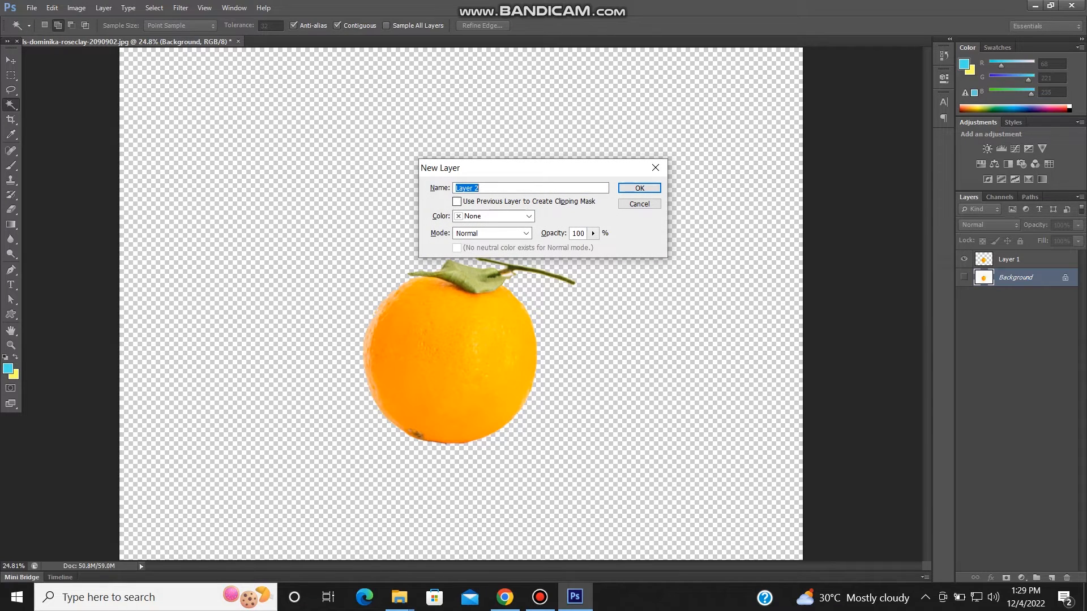
pyautogui.write('BG')
pyautogui.press('Return')
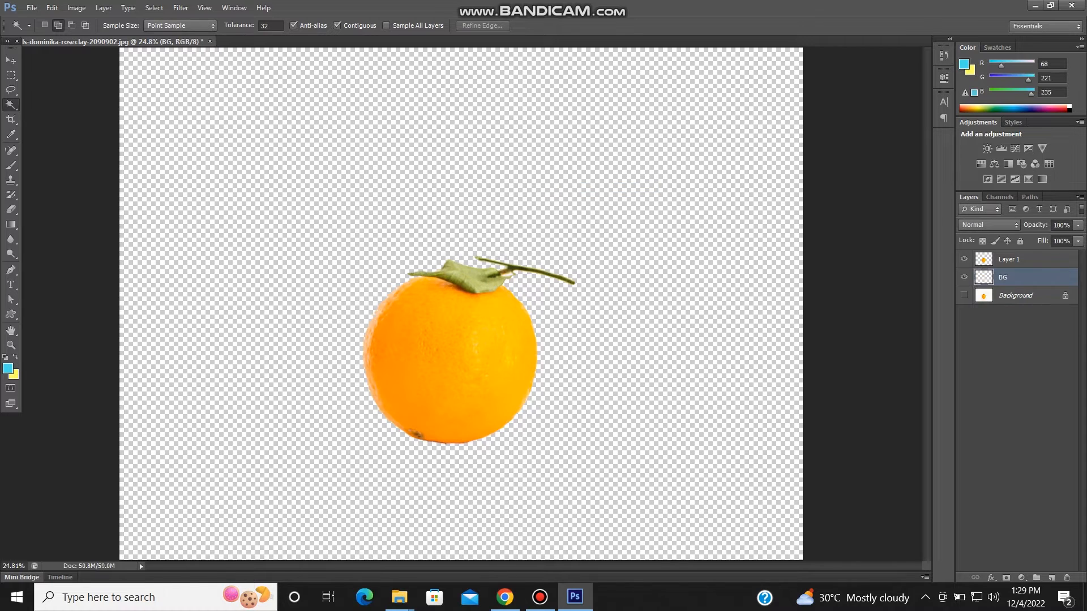
# - Set the foreground color to light orange f5b944 and fill the BG layer with it
pyautogui.click(8, 368)
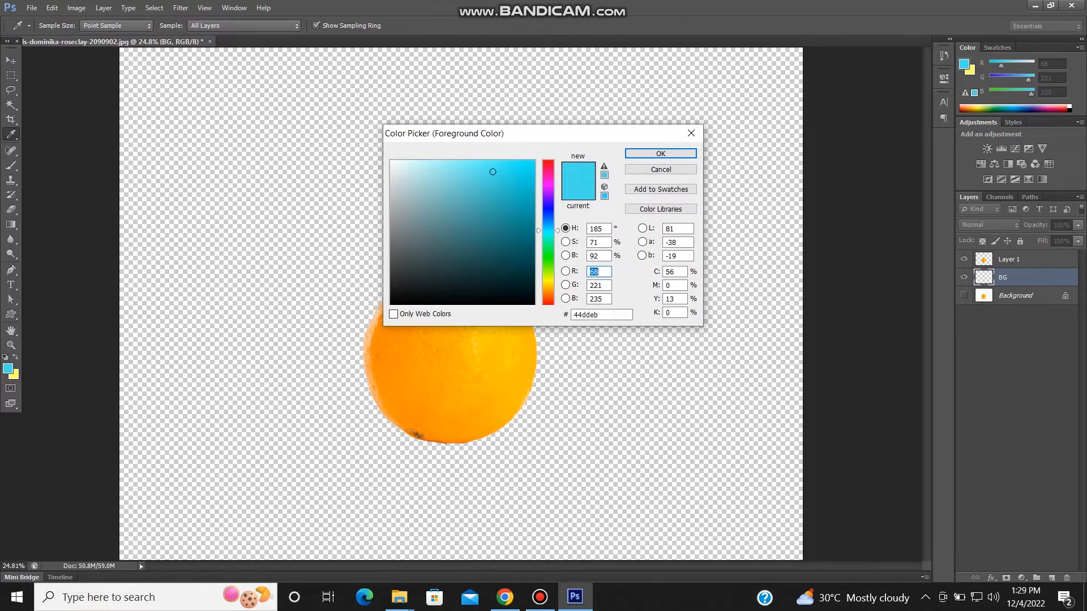
pyautogui.moveTo(548, 231); pyautogui.dragTo(548, 289)
pyautogui.click(501, 175)
pyautogui.moveTo(501, 175); pyautogui.dragTo(495, 166)
pyautogui.click(660, 153)
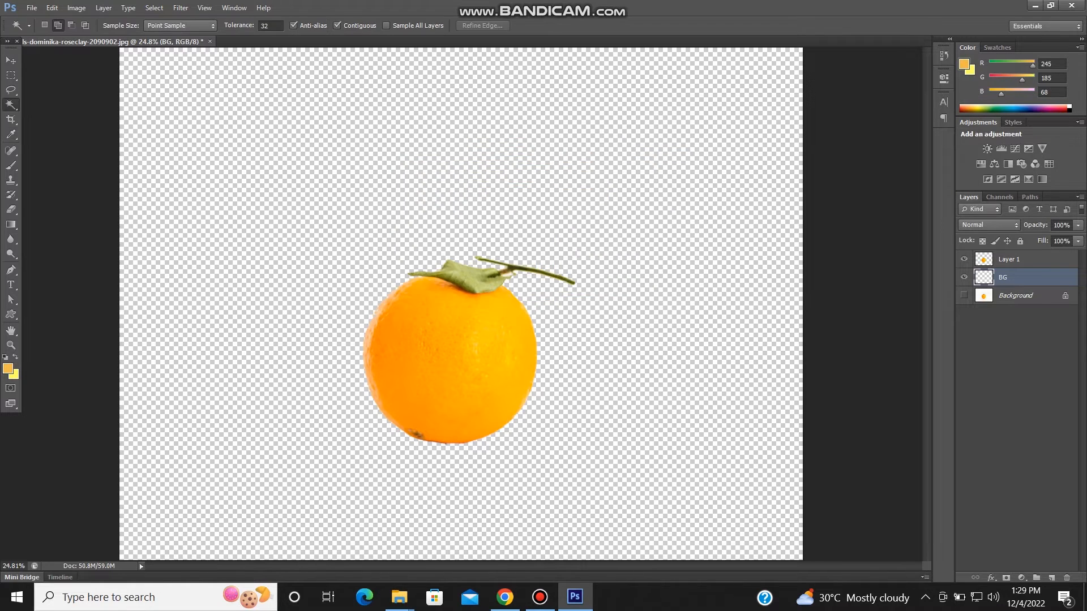
pyautogui.hotkey('alt', 'BackSpace')
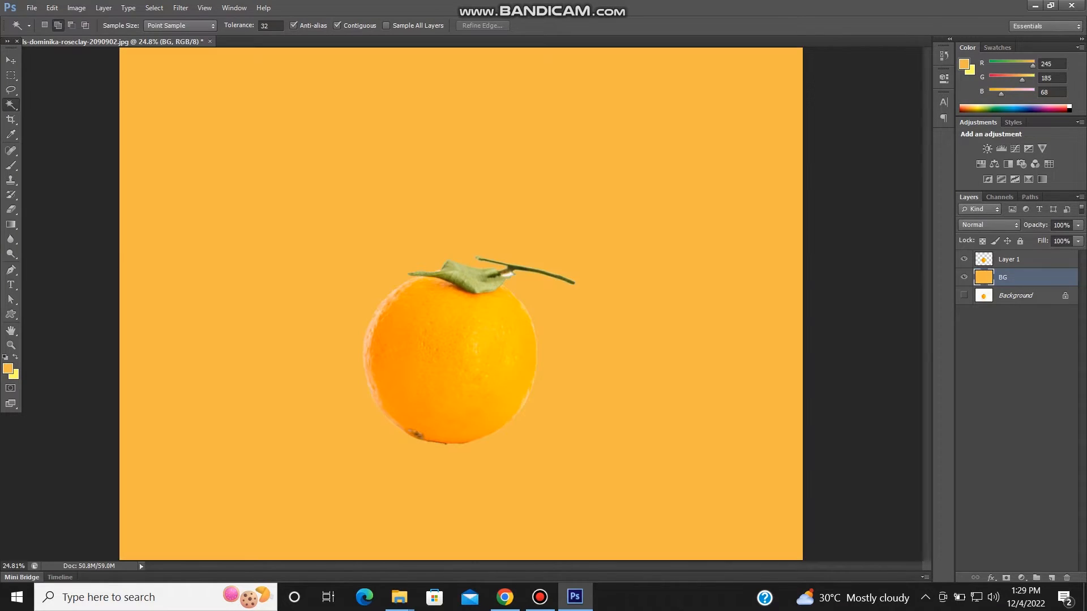
# - Change the foreground color to yellow f3f544 and fill the BG layer with it
pyautogui.click(8, 369)
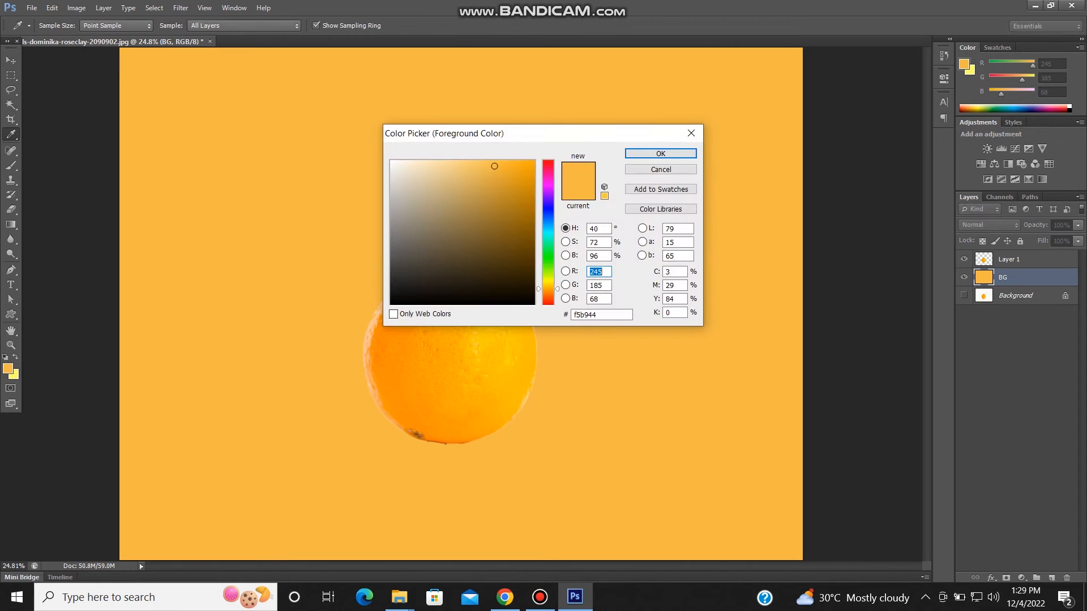
pyautogui.moveTo(548, 281); pyautogui.dragTo(548, 281)
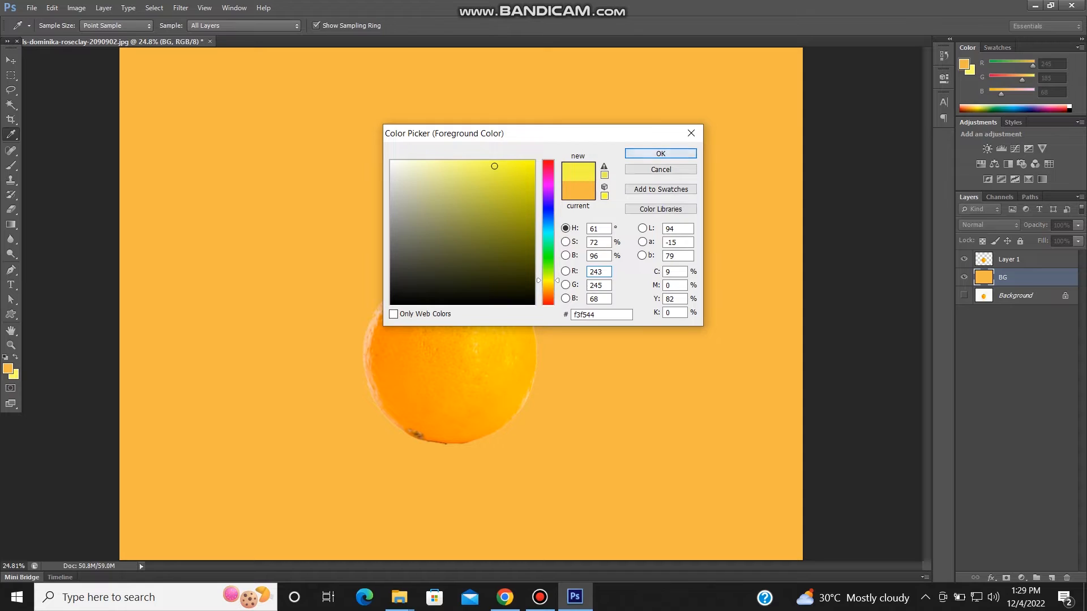
pyautogui.press('Return')
pyautogui.press('w')
pyautogui.hotkey('alt', 'BackSpace')
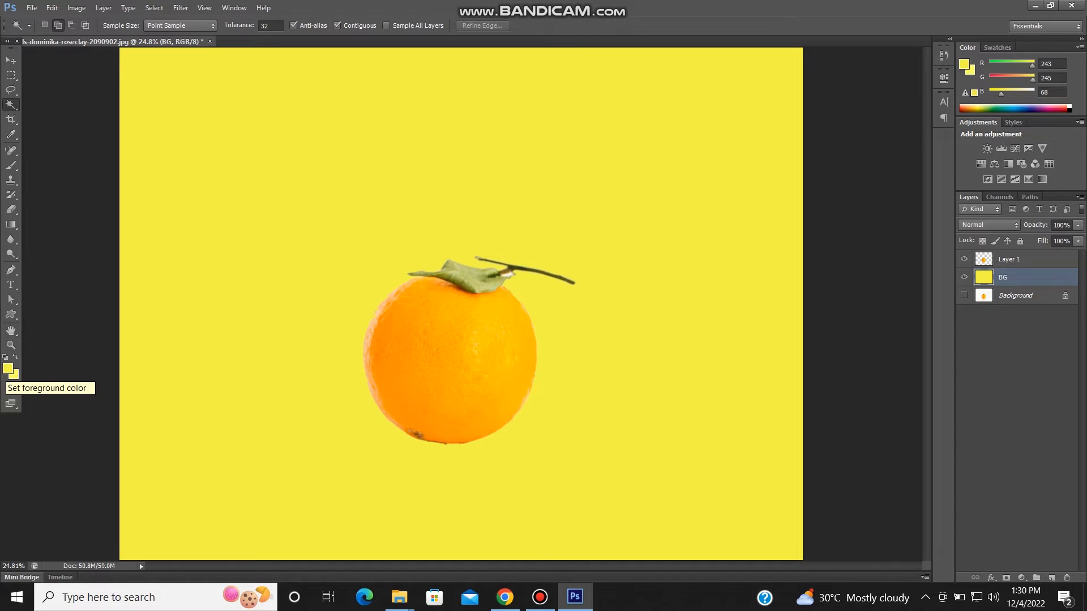
# - Rename the cutout fruit's layer, Layer 1, as orange
pyautogui.scroll(7, 504, 272)
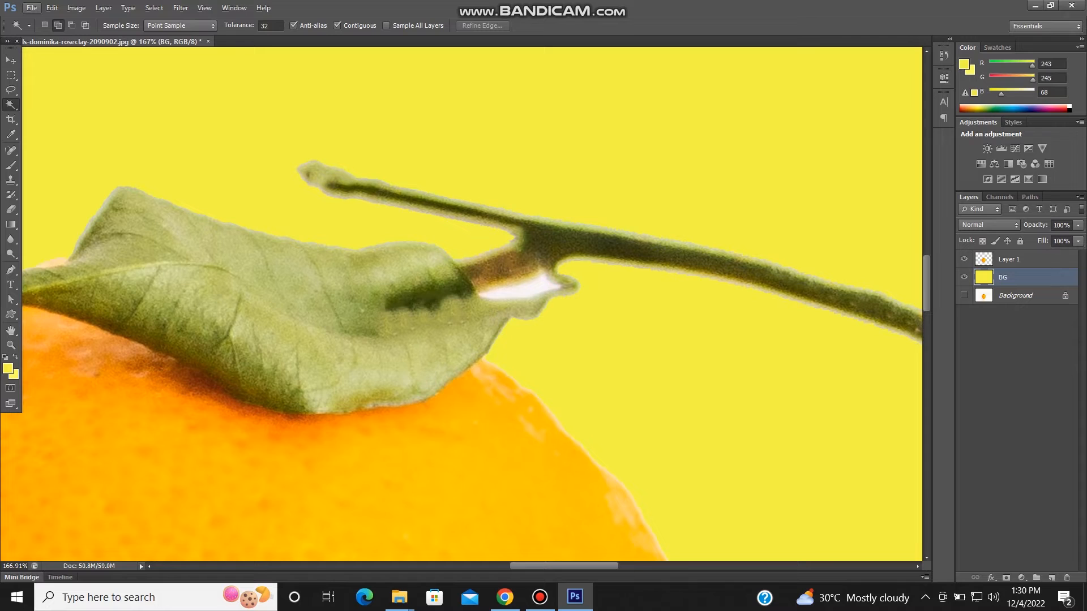
pyautogui.doubleClick(1008, 259)
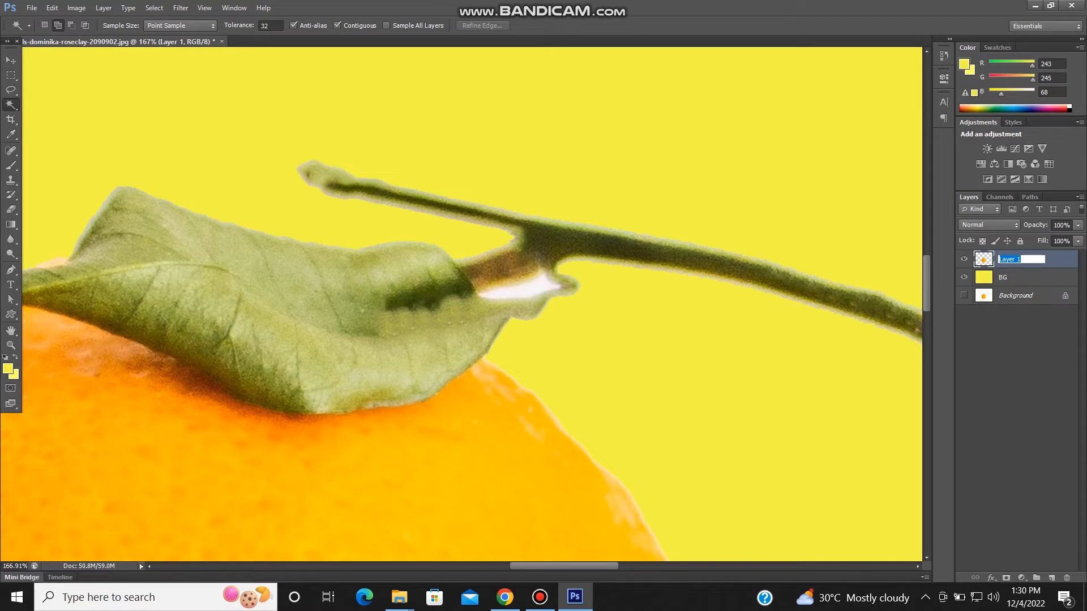
pyautogui.write('orange')
pyautogui.press('Return')
# - Select and delete the leftover white patch between the stem and the leaf on the orange layer, then clear the selection
pyautogui.click(524, 290)
pyautogui.press('Delete')
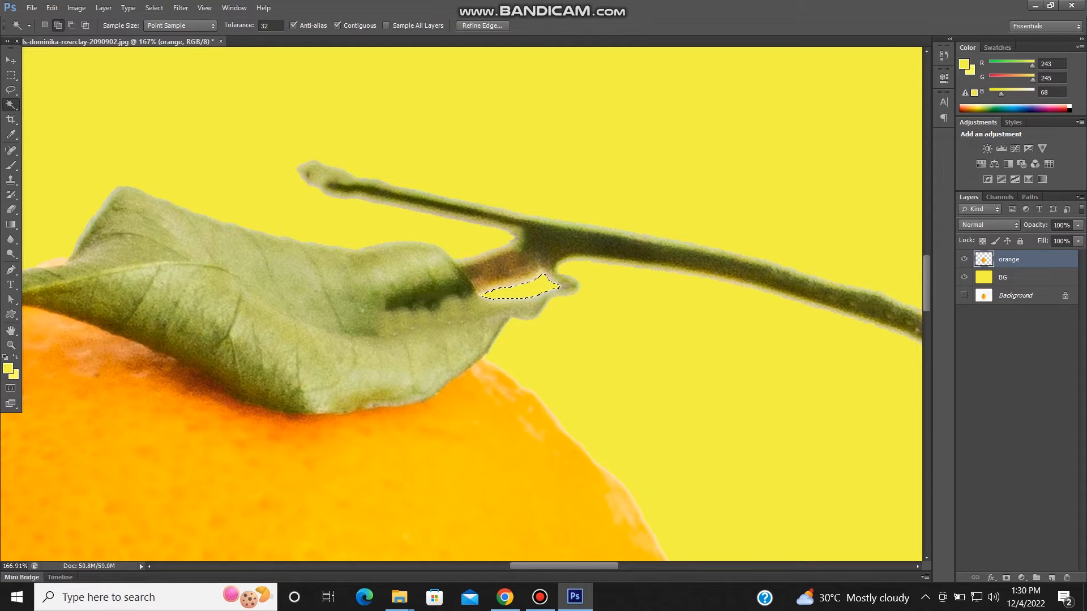
pyautogui.hotkey('ctrl', 'd')
pyautogui.scroll(-15, 606, 297)
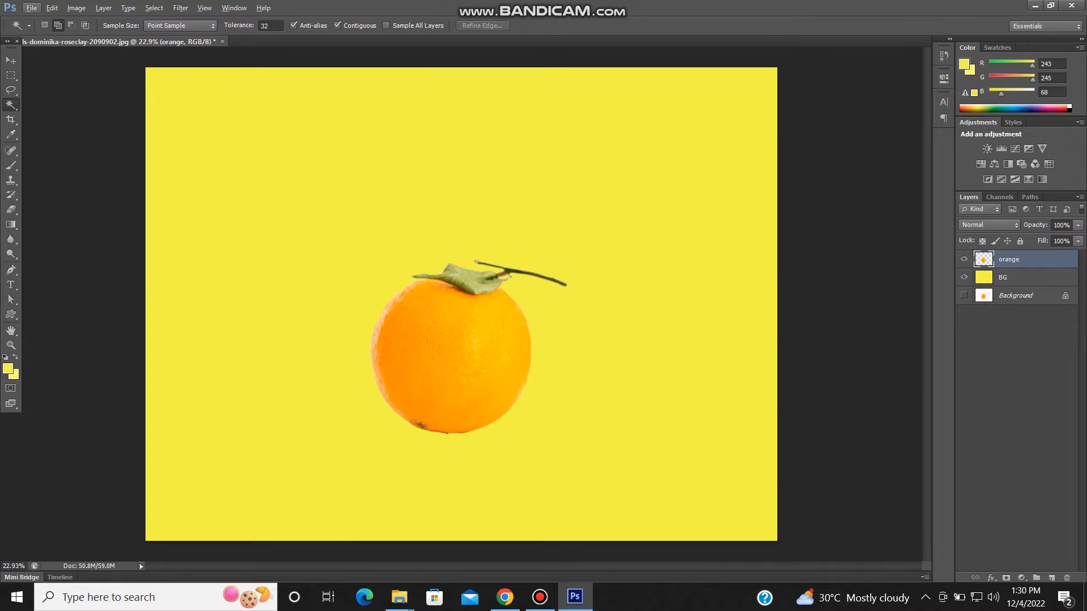
# - Move the orange slightly to the right and a little upward on the yellow canvas
pyautogui.press('v')
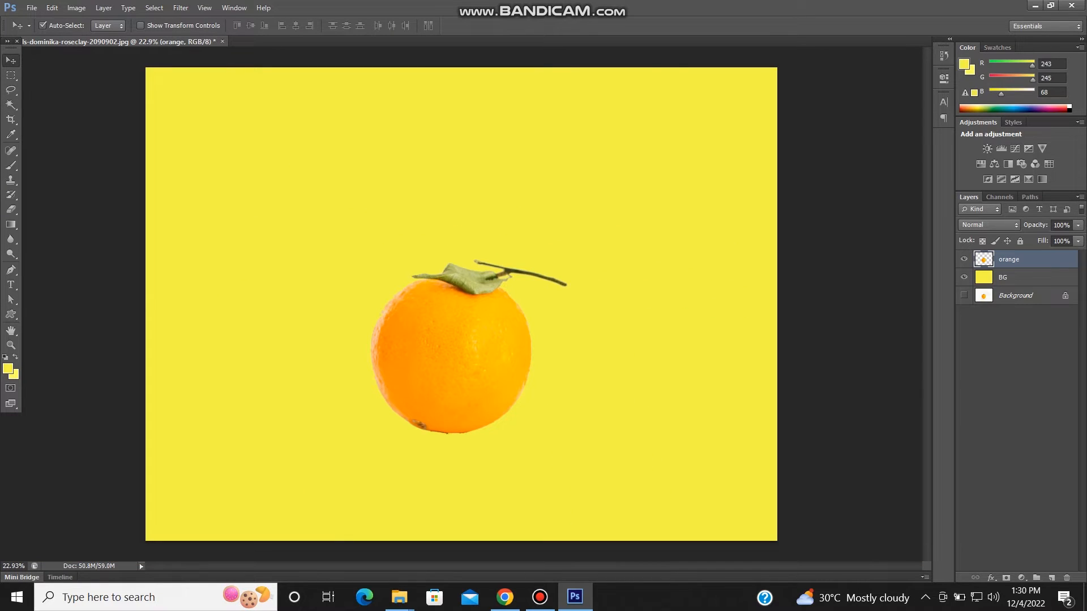
pyautogui.moveTo(469, 310)
pyautogui.mouseDown()
pyautogui.moveTo(491, 284)
pyautogui.moveTo(472, 303)
pyautogui.moveTo(352, 253)
pyautogui.moveTo(482, 296)
pyautogui.mouseUp()
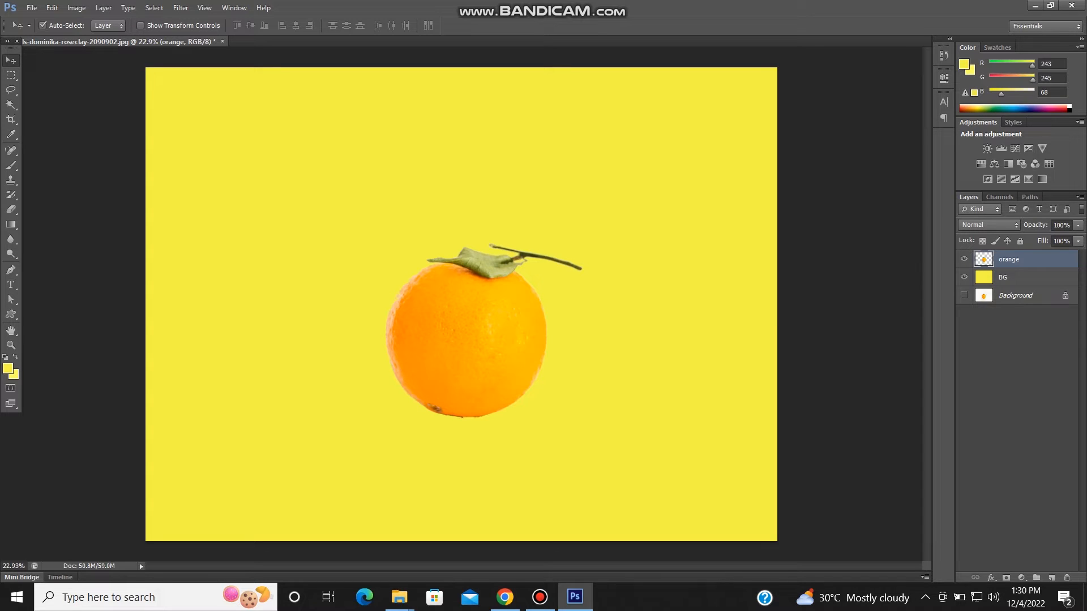
pyautogui.moveTo(481, 309)
pyautogui.mouseDown()
pyautogui.moveTo(481, 287)
pyautogui.moveTo(539, 332)
pyautogui.moveTo(481, 320)
pyautogui.mouseUp()
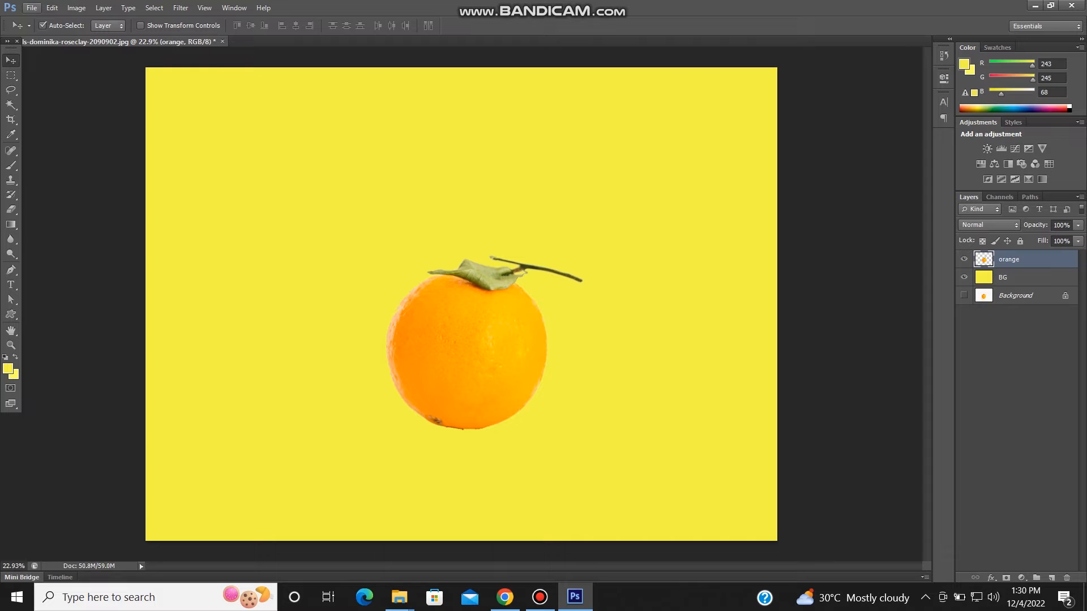
# - Save the document as Orange in Photoshop PSD format in the Selection tools folder, with layers and Maximize Compatibility kept on
pyautogui.click(31, 8)
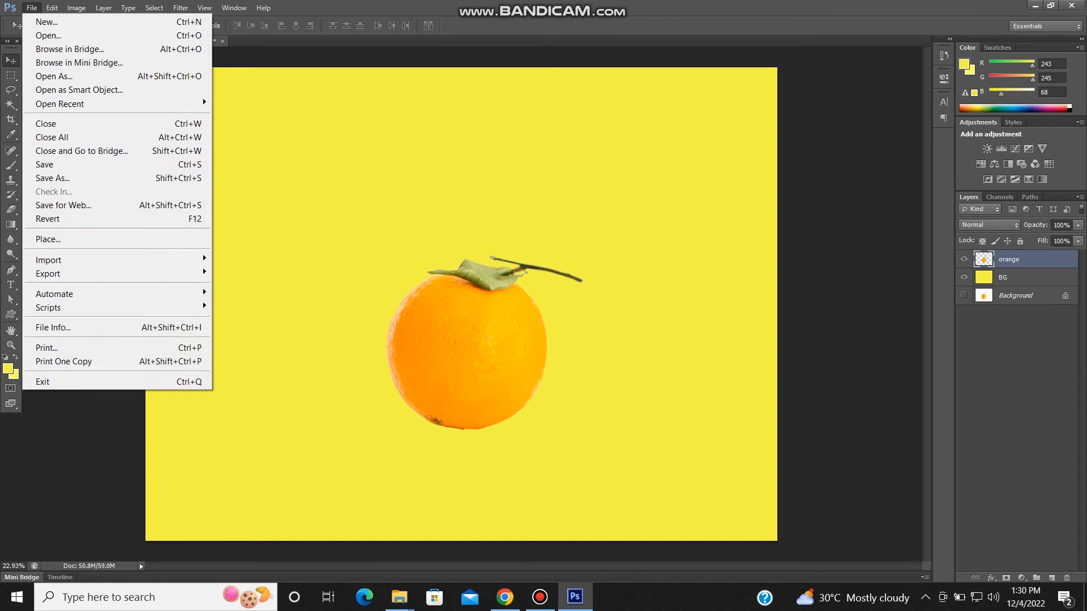
pyautogui.click(51, 177)
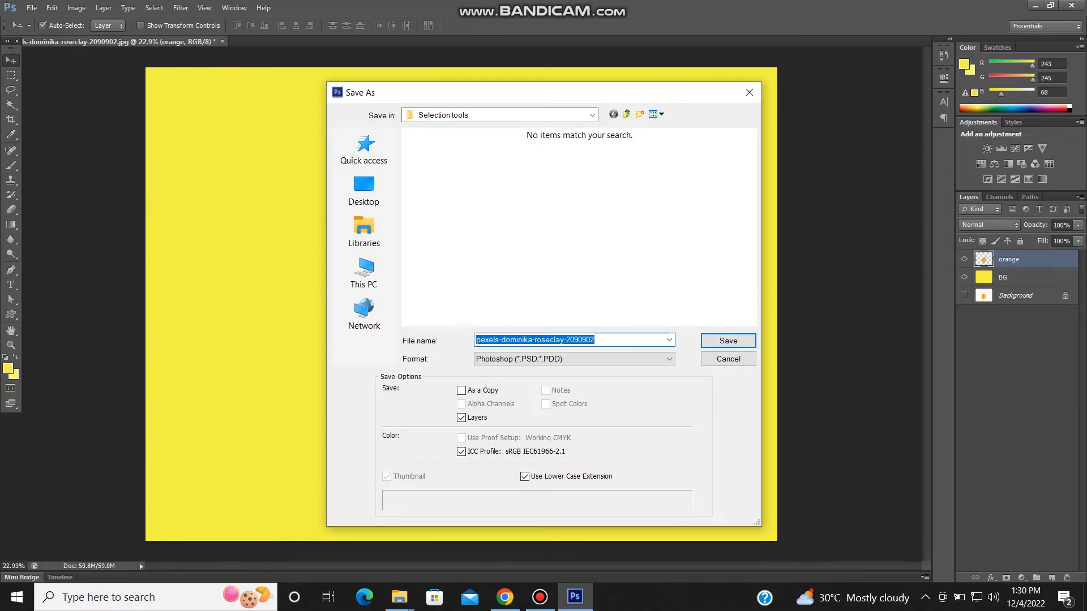
pyautogui.write('Orange')
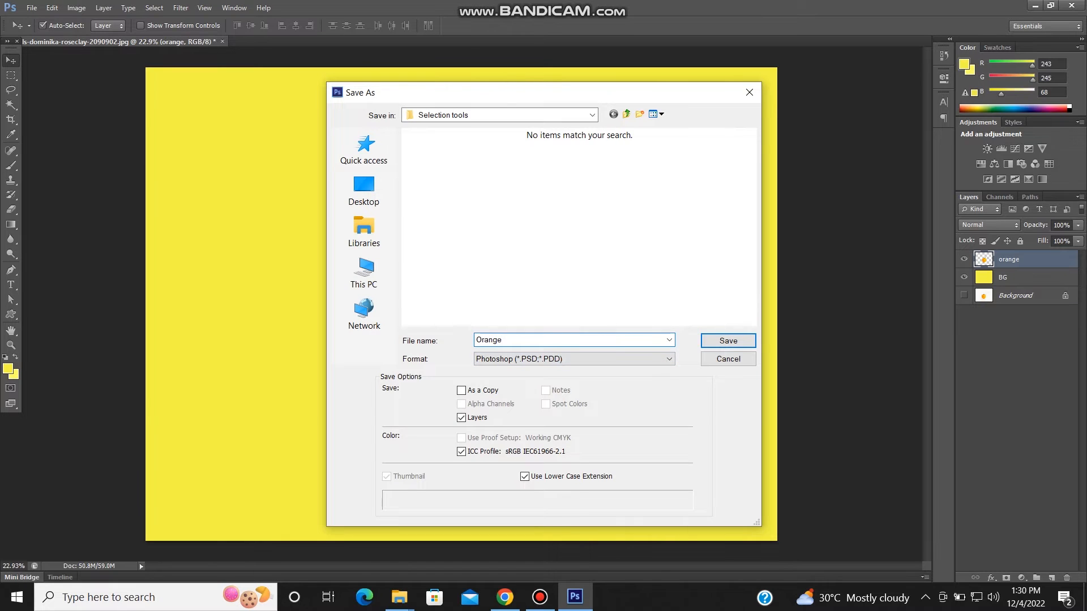
pyautogui.press('Tab')
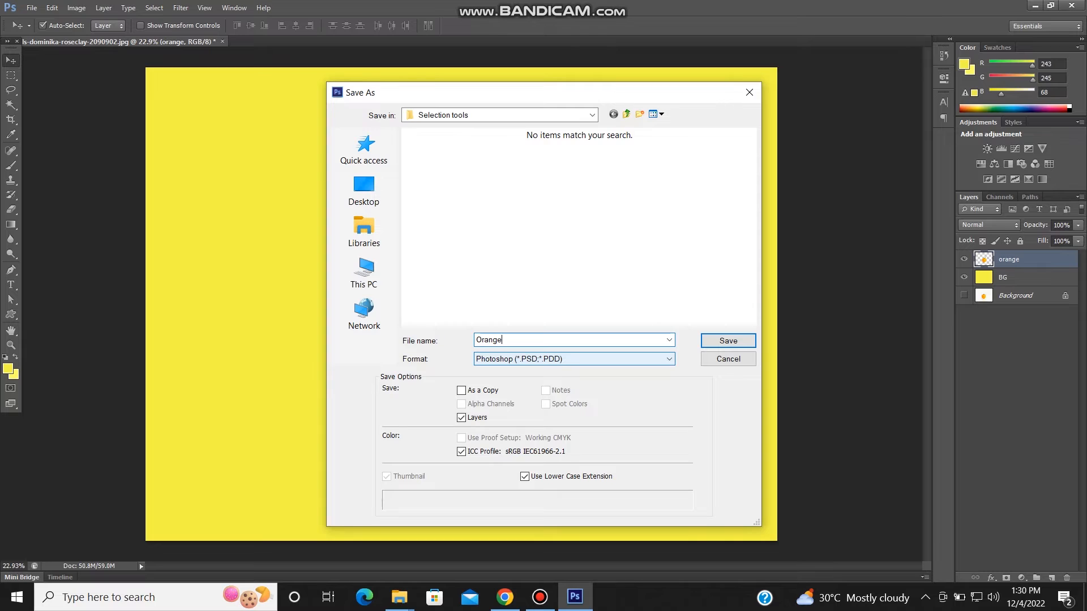
pyautogui.click(574, 359)
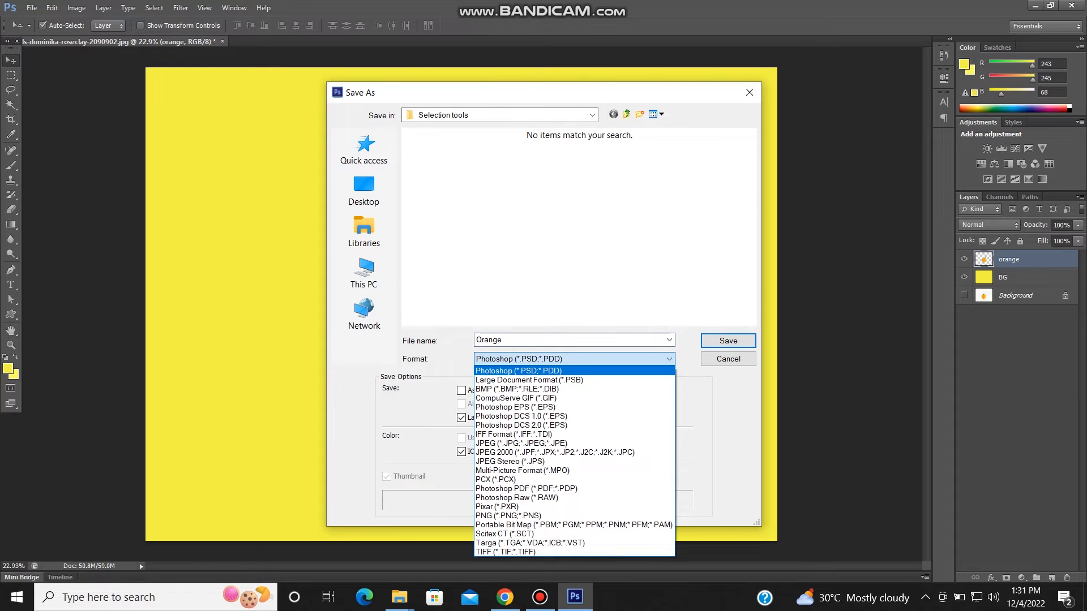
pyautogui.click(574, 359)
pyautogui.click(574, 340)
pyautogui.press('Return')
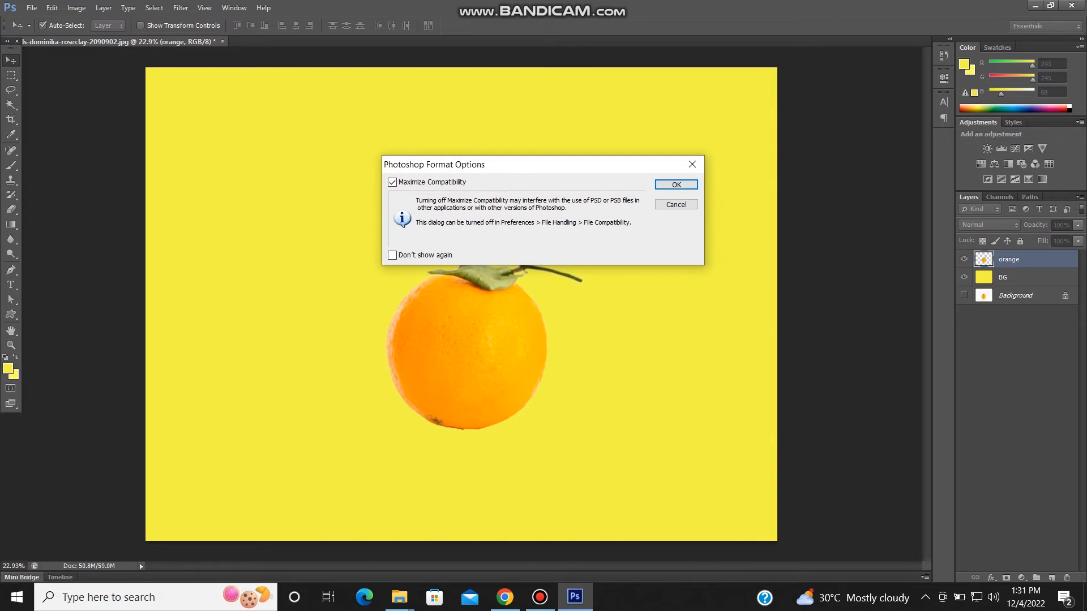
pyautogui.press('Return')
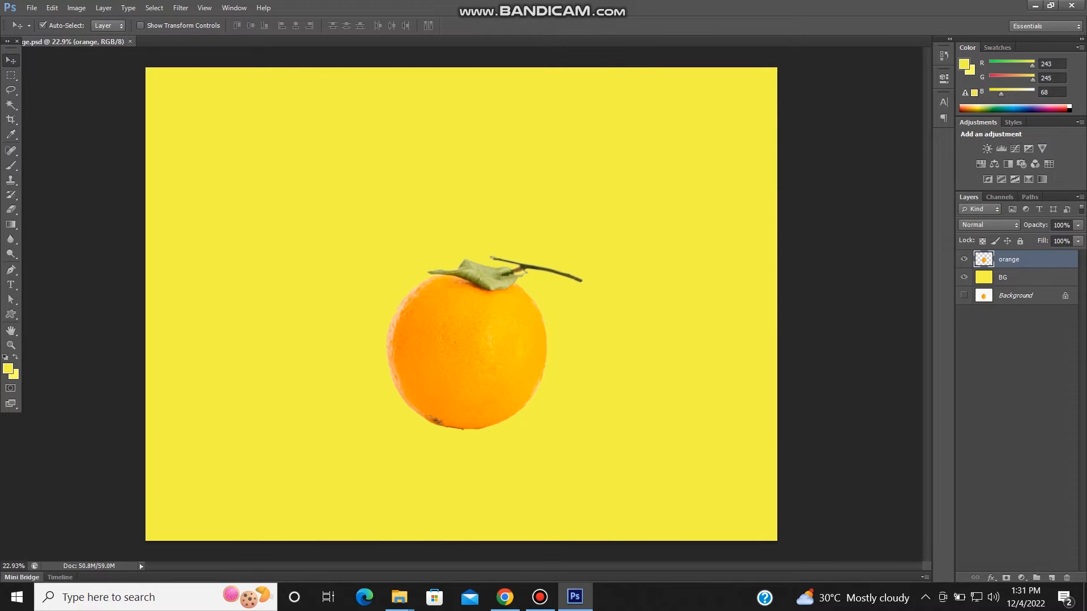
# - Close the document and reopen the Orange PSD file from the Selection tools folder
pyautogui.hotkey('ctrl', 'w')
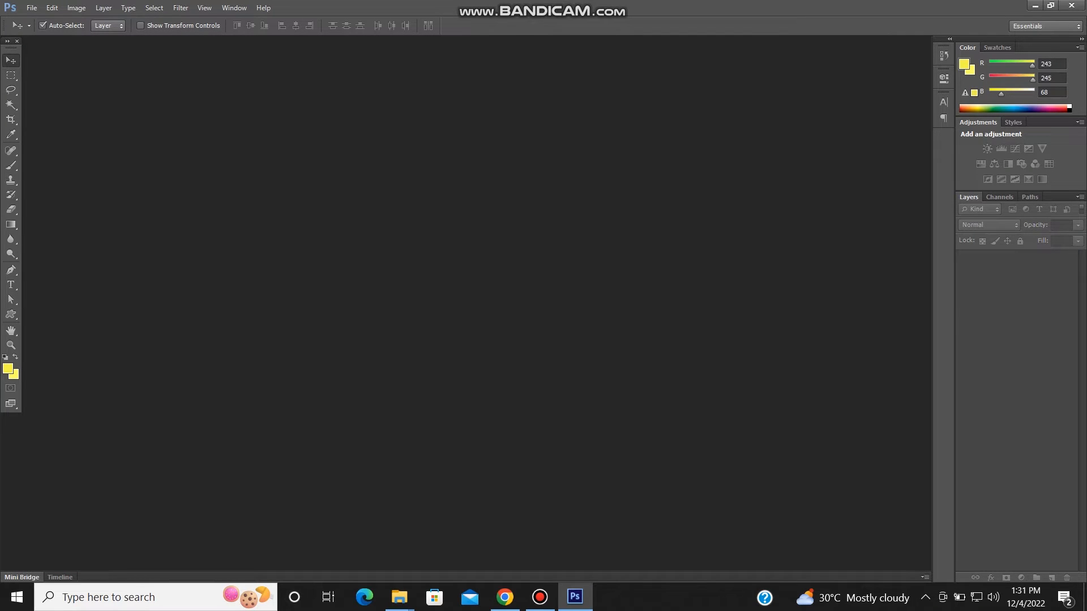
pyautogui.hotkey('ctrl', 'o')
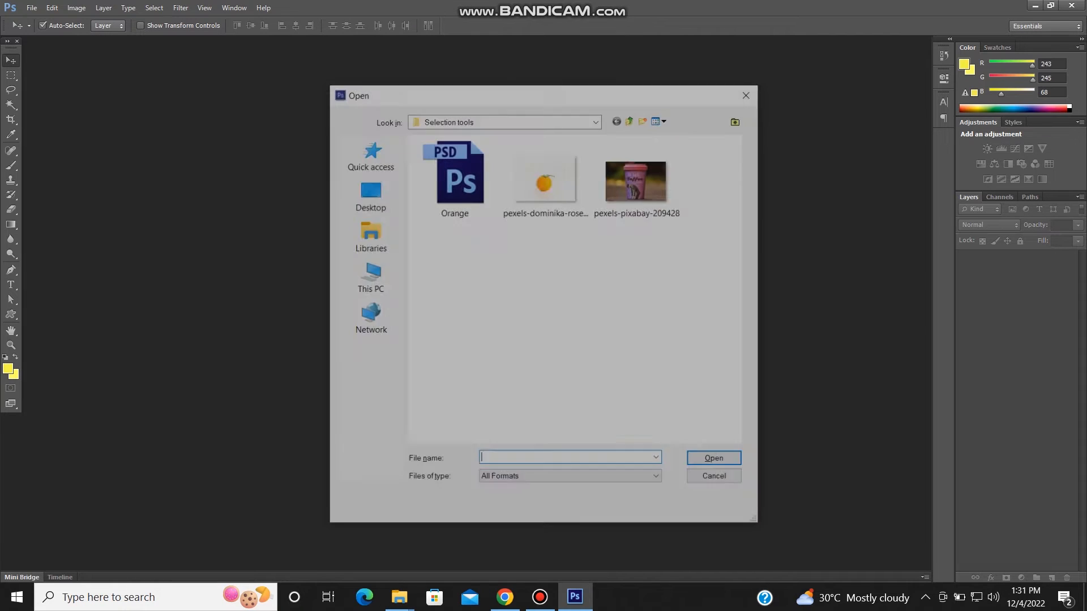
pyautogui.click(453, 175)
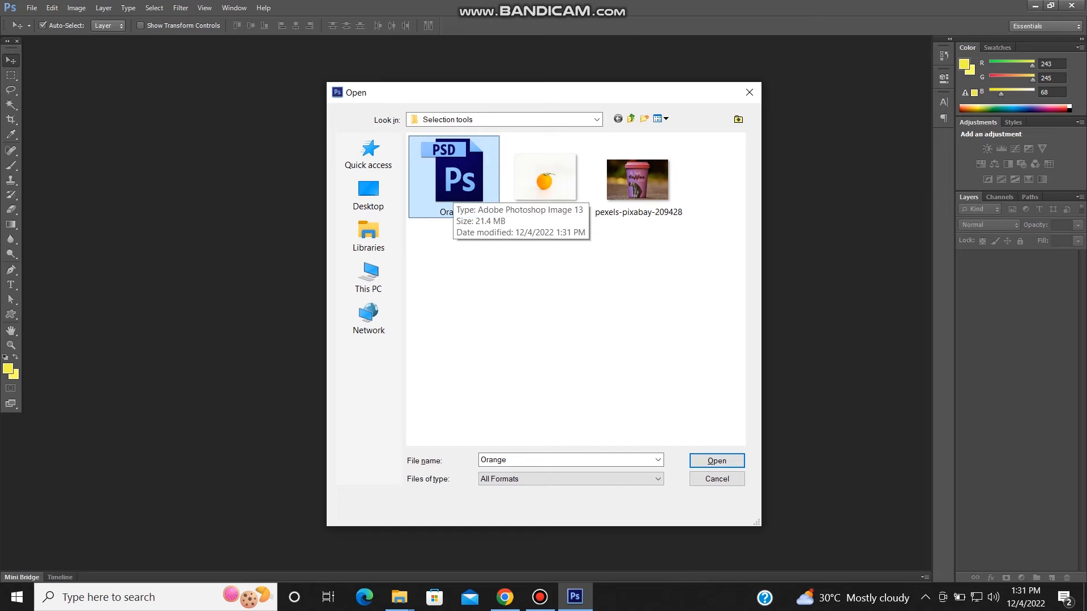
pyautogui.press('Return')
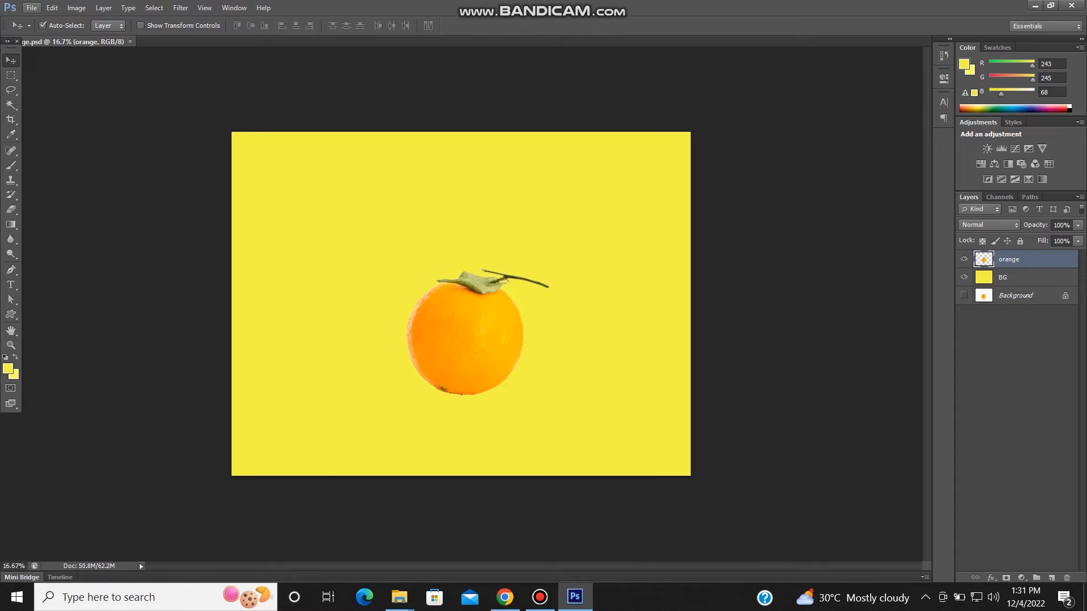
# - Save a copy as Orange.jpg in JPEG format in the Selection tools folder, raising the quality within the Maximum range and keeping Baseline ("Standard")
pyautogui.click(31, 7)
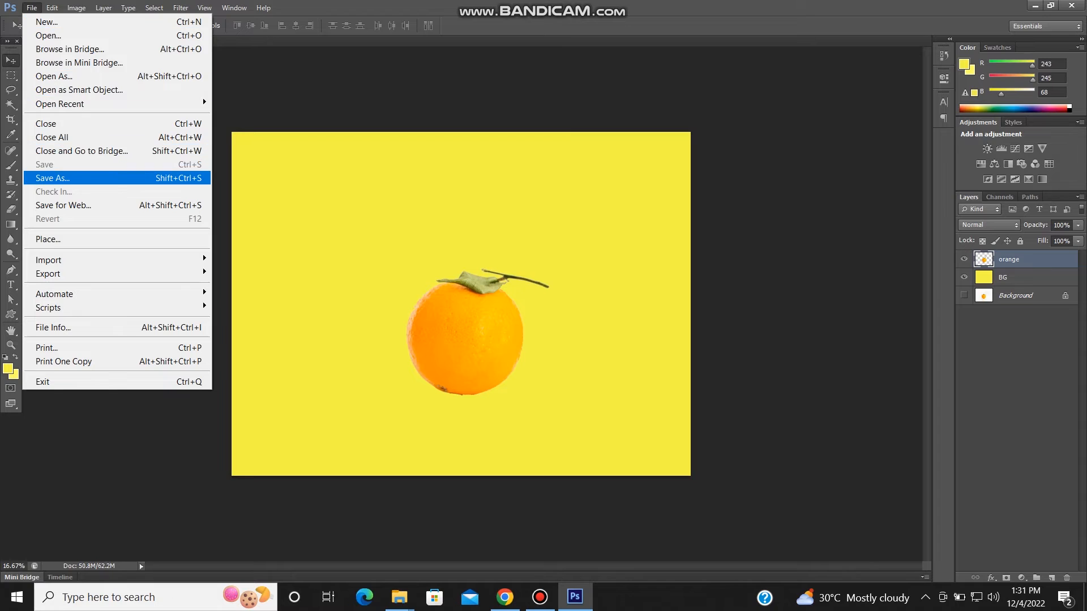
pyautogui.click(39, 178)
pyautogui.click(573, 358)
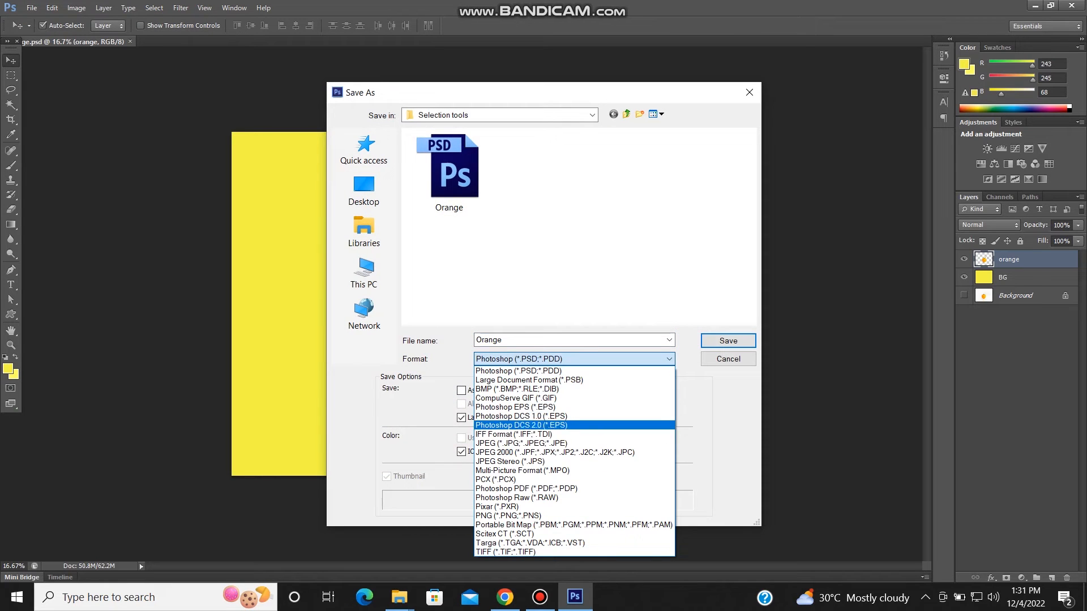
pyautogui.click(521, 443)
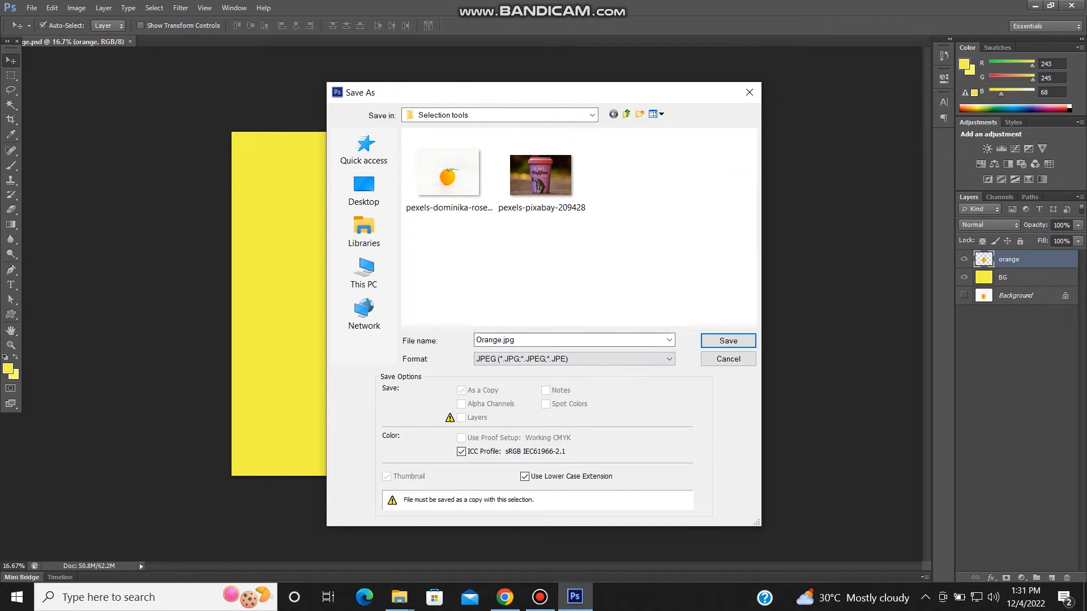
pyautogui.press('Return')
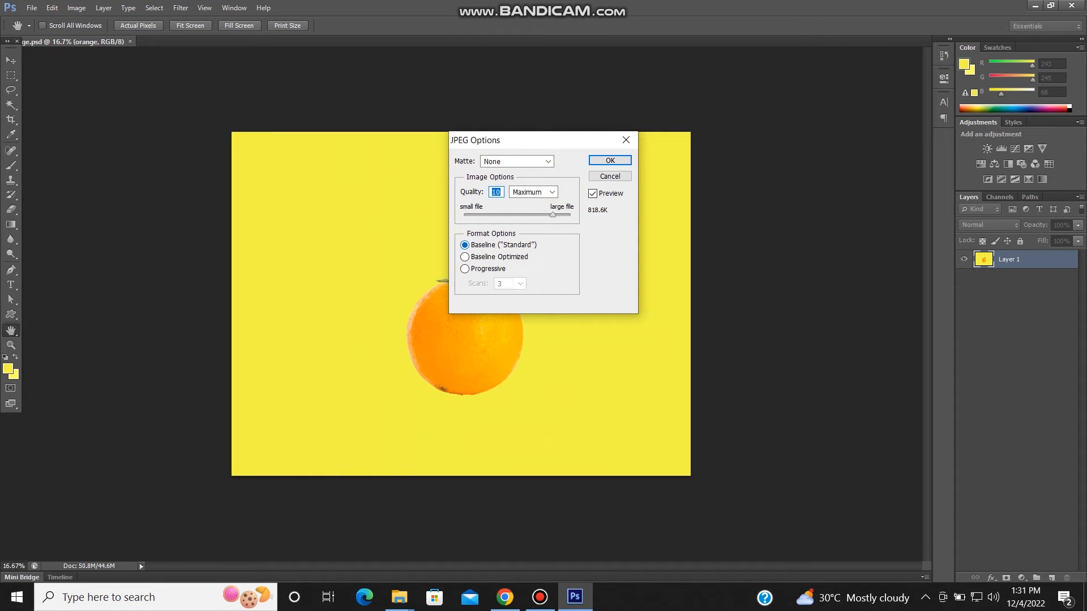
pyautogui.moveTo(552, 215); pyautogui.dragTo(557, 215)
pyautogui.press('Up')
pyautogui.press('Up')
pyautogui.press('Return')
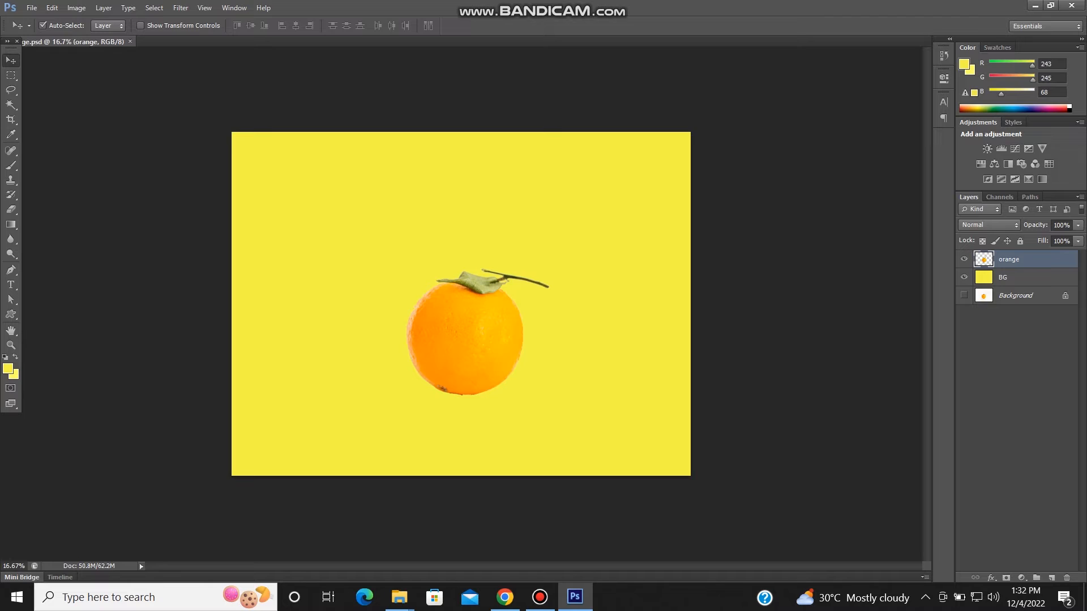
# - Close the document and open the Orange JPEG file from the Selection tools folder
pyautogui.hotkey('ctrl', 'w')
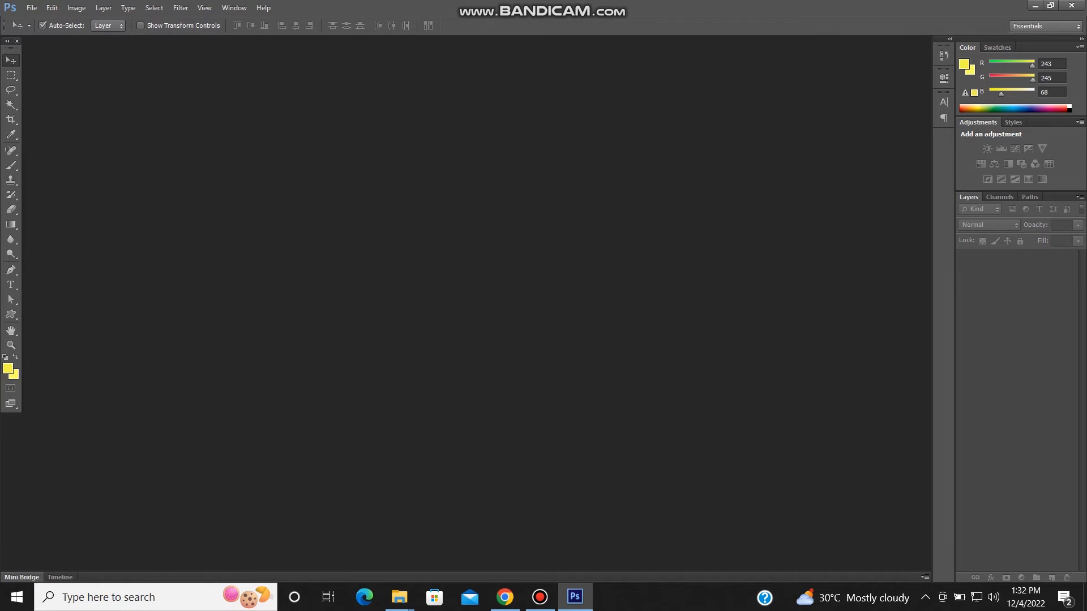
pyautogui.hotkey('ctrl', 'o')
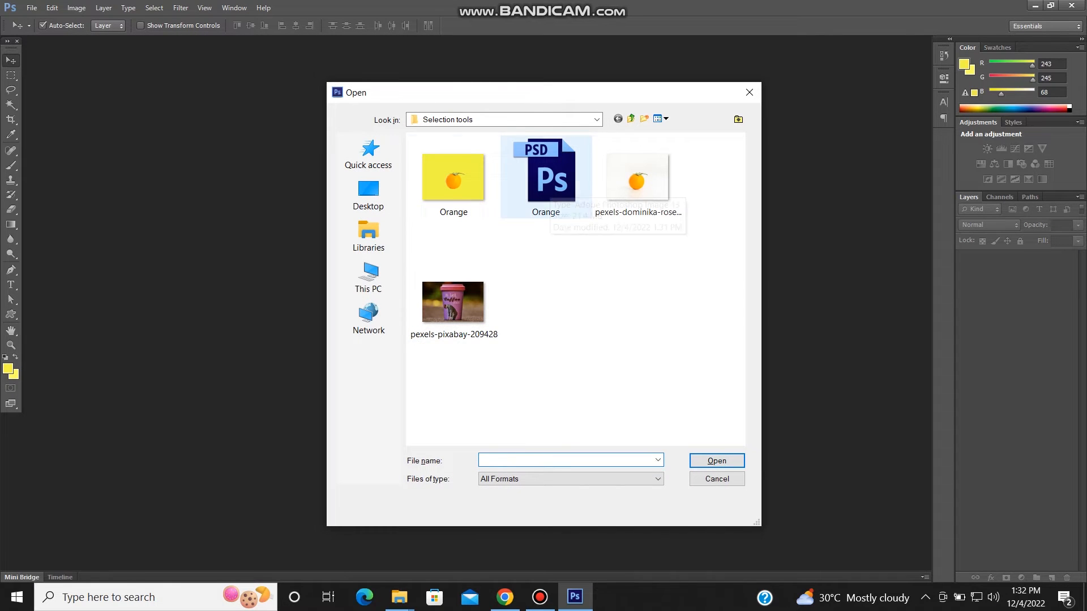
pyautogui.click(453, 178)
pyautogui.click(717, 461)
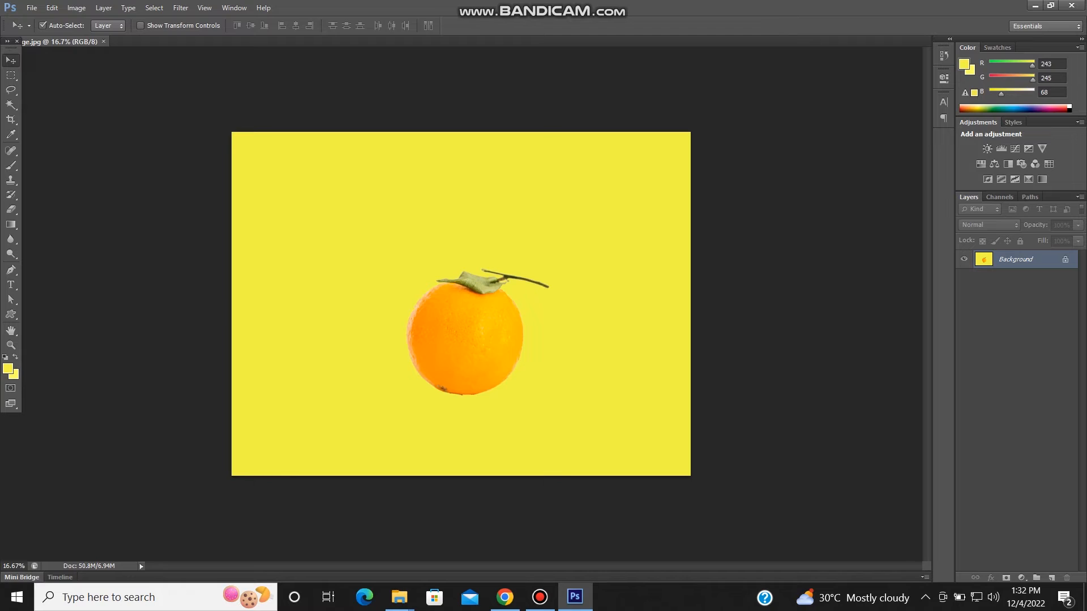
# - Activate the Magic Wand Tool, close the orange image and open pexels-pixabay-209428 from the Selection tools folder
pyautogui.press('w')
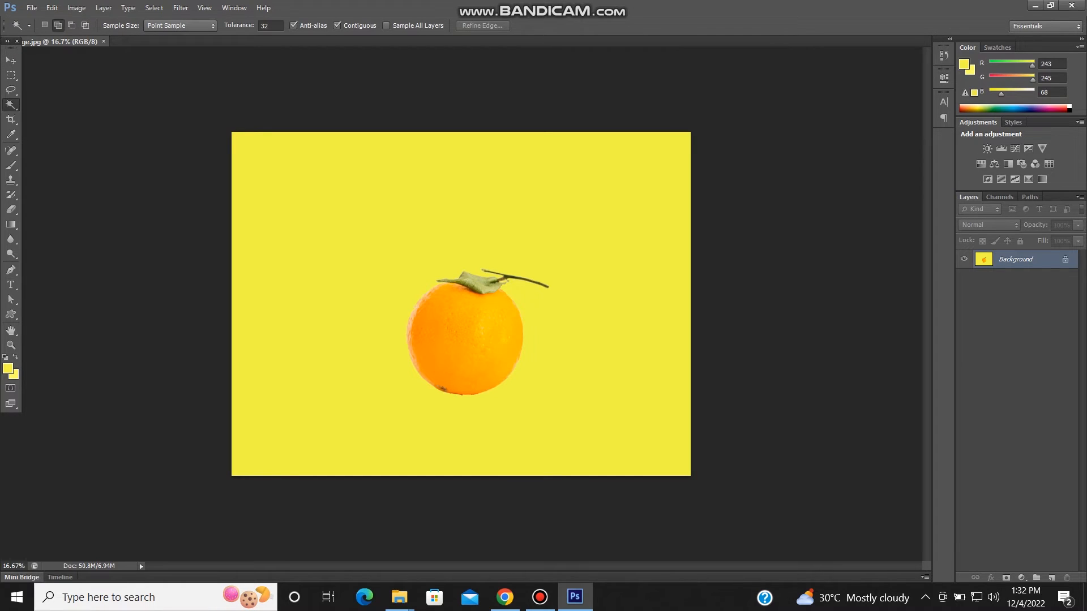
pyautogui.hotkey('ctrl', 'w')
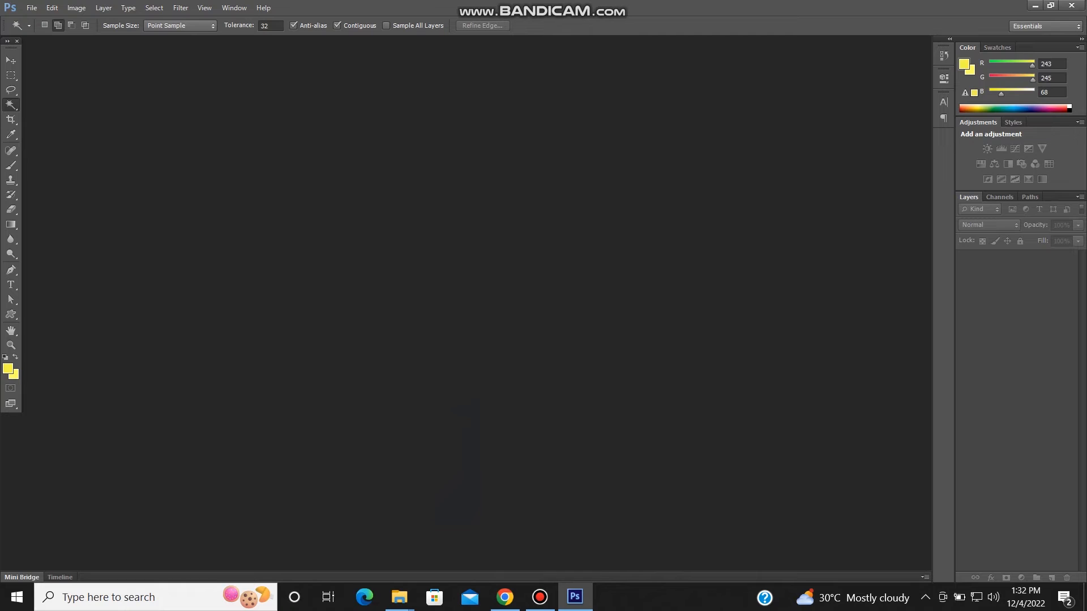
pyautogui.hotkey('ctrl', 'o')
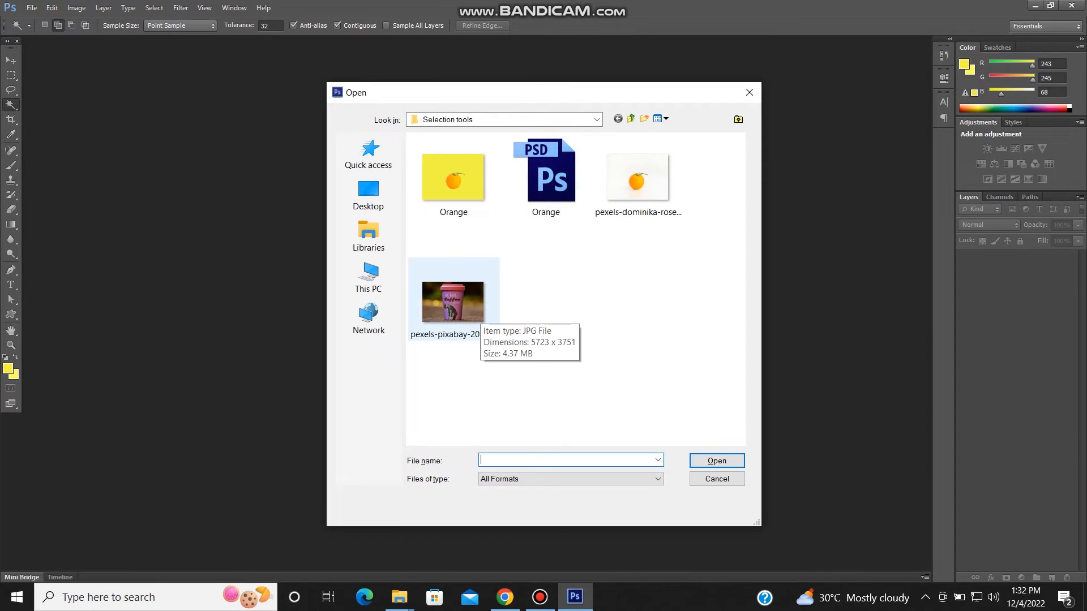
pyautogui.click(454, 303)
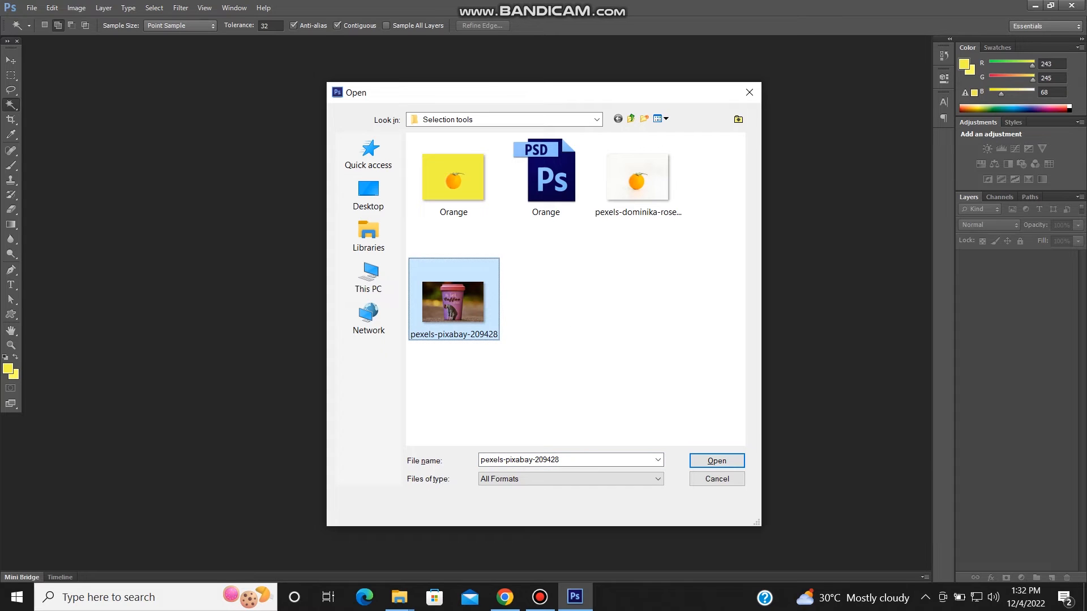
pyautogui.click(717, 461)
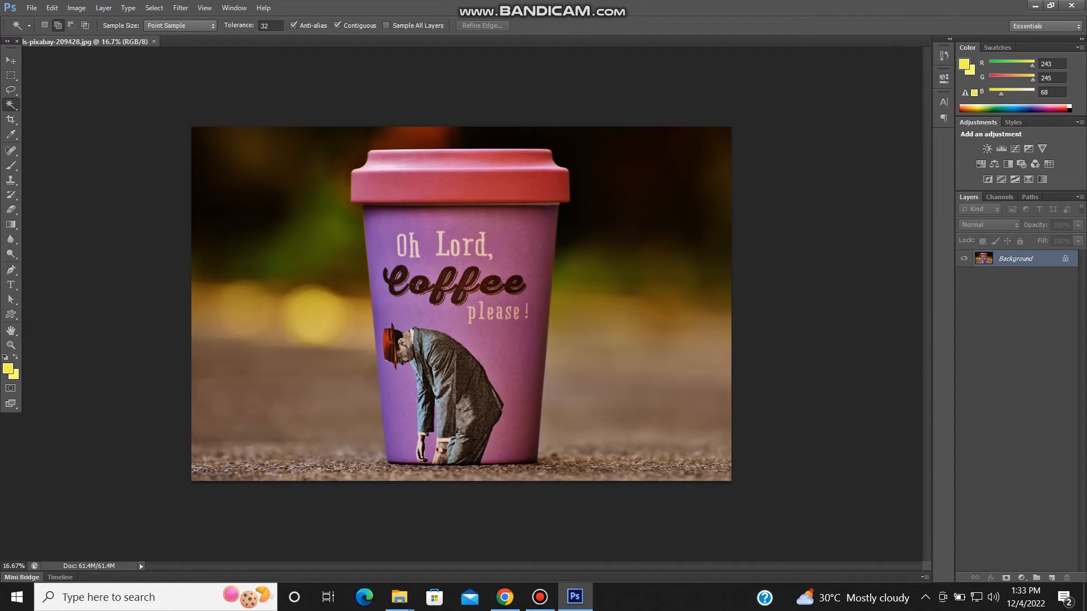
# - Try to select the blurred background around the coffee cup with the Magic Wand, adding its dark, red, yellow and brown areas
pyautogui.click(331, 263)
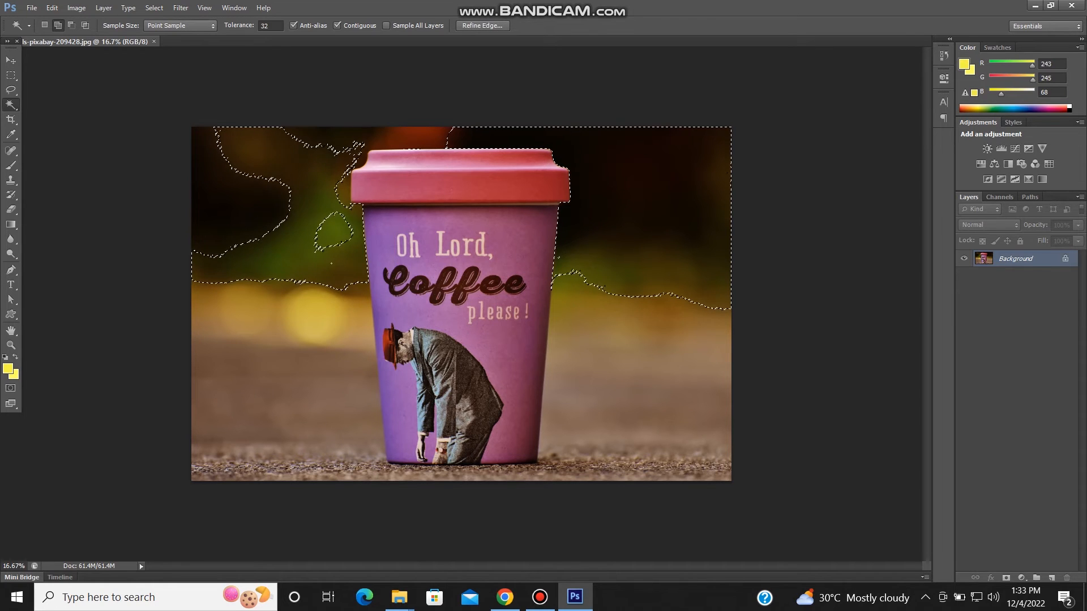
pyautogui.click(418, 137)
pyautogui.click(314, 319)
pyautogui.click(300, 388)
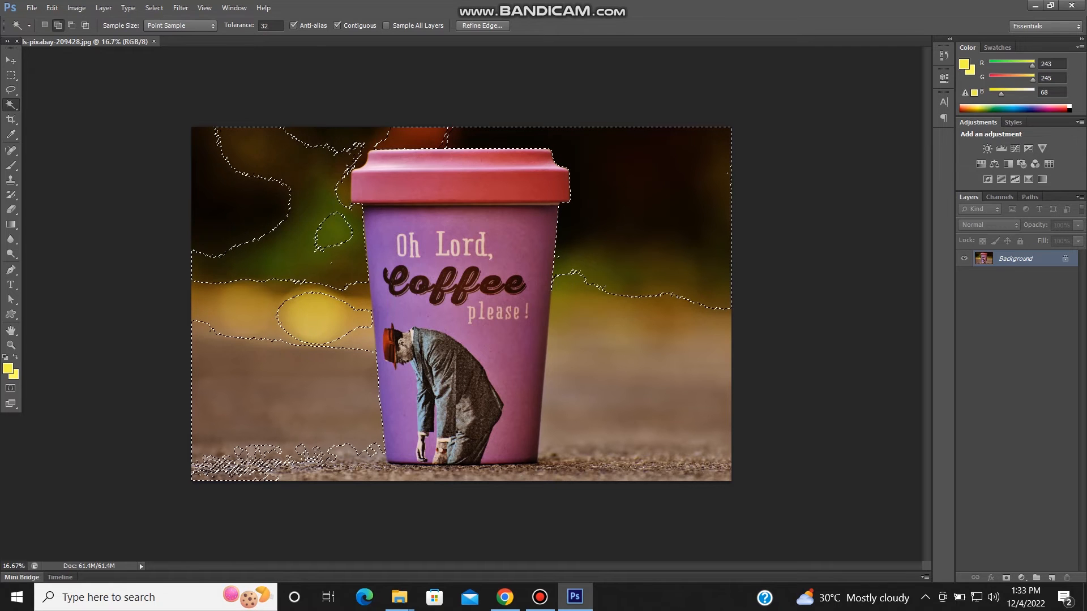
pyautogui.click(155, 598)
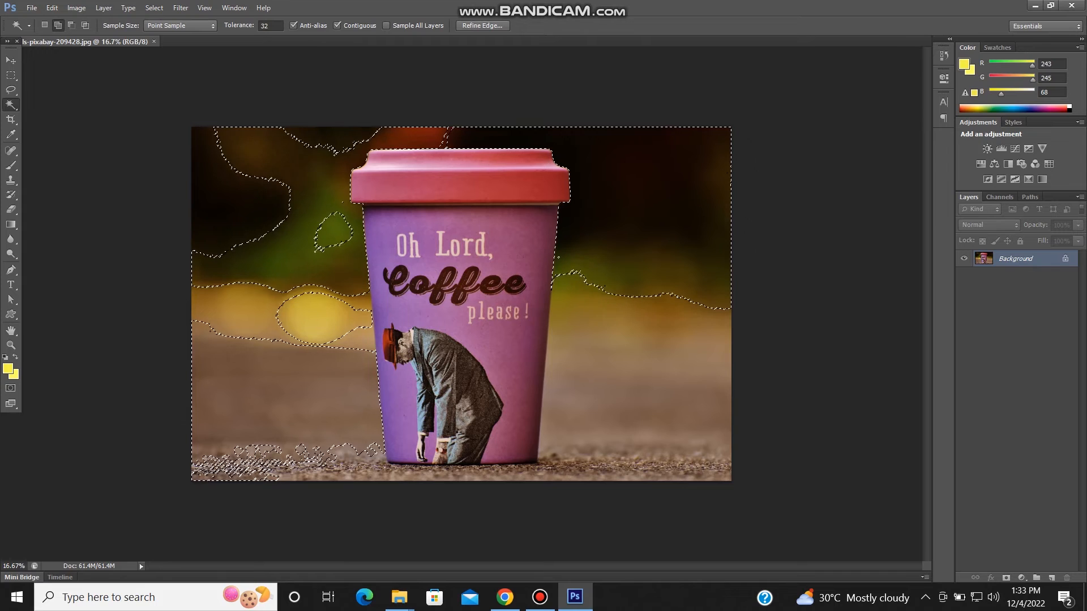
# - Retry the background selection around the cup with the Magic Wand tolerance set to 90, inspect its edges, and clear the selection
pyautogui.click(266, 26)
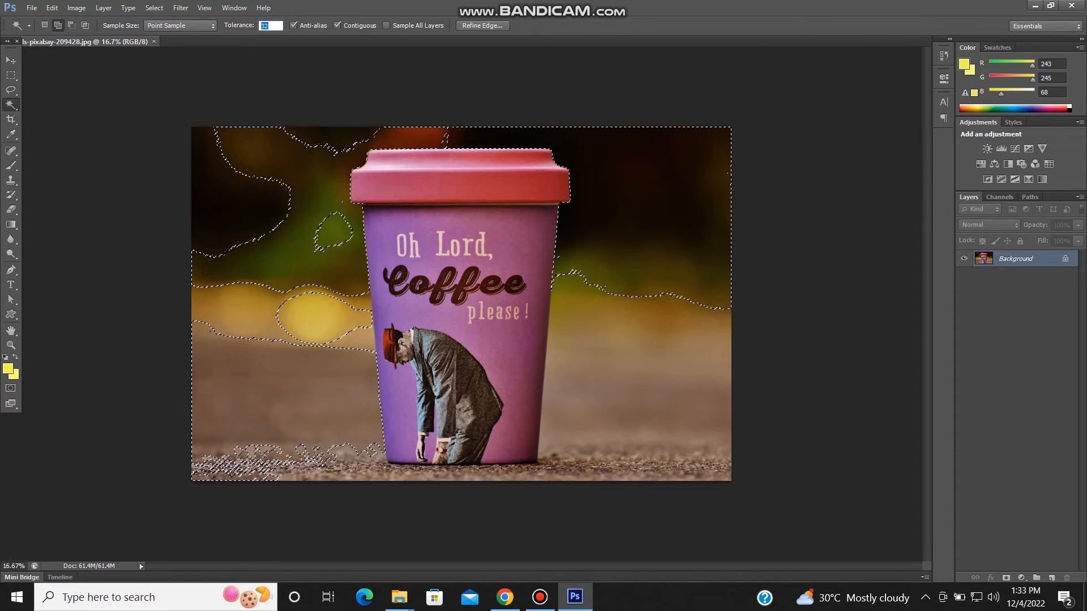
pyautogui.write('90')
pyautogui.press('Return')
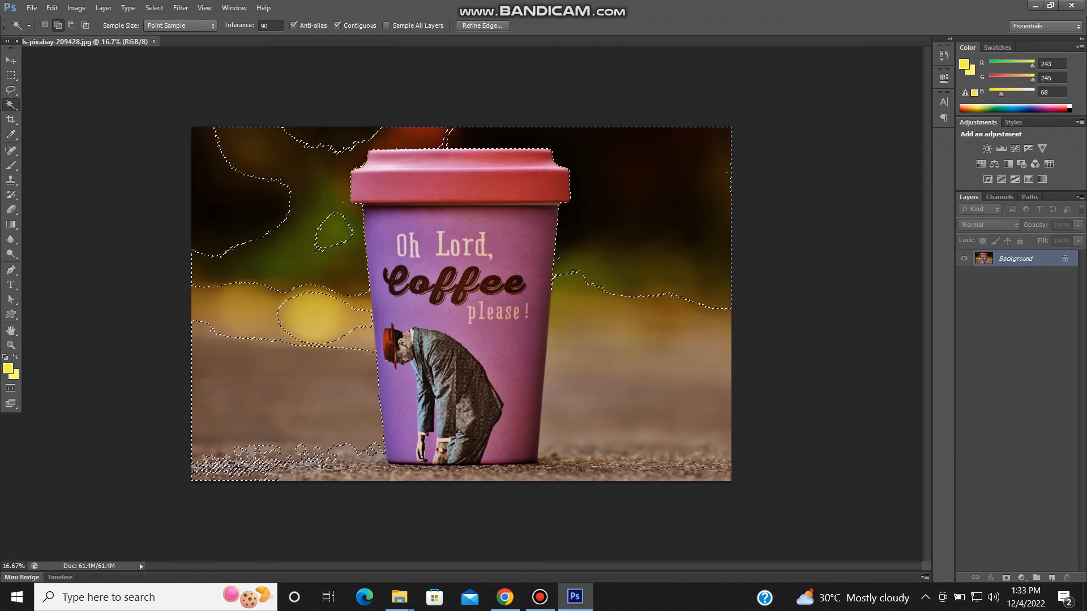
pyautogui.hotkey('ctrl', 'd')
pyautogui.click(633, 221)
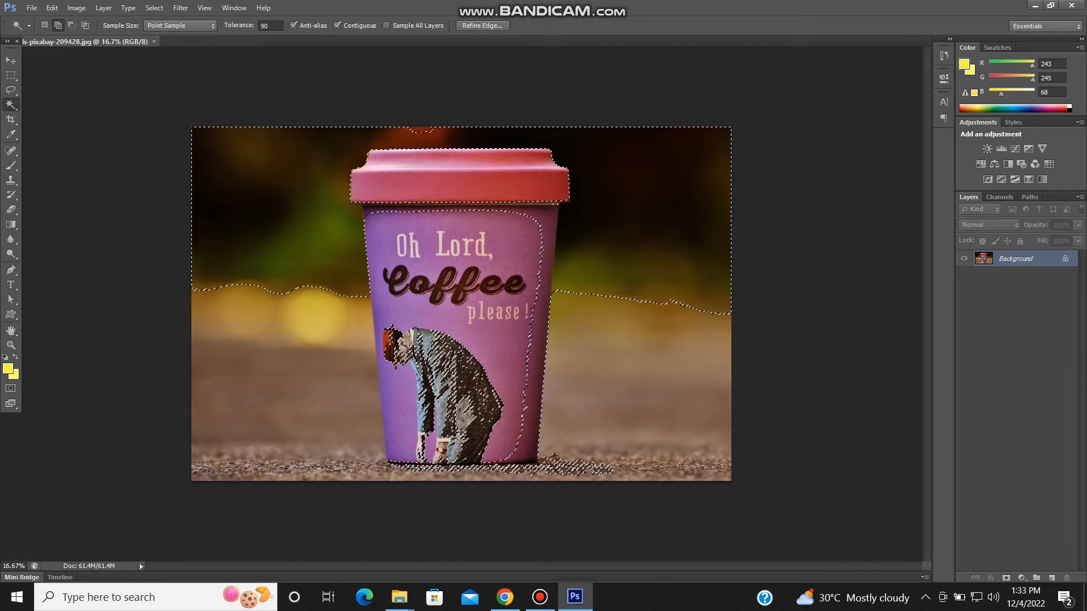
pyautogui.click(249, 317)
pyautogui.click(266, 379)
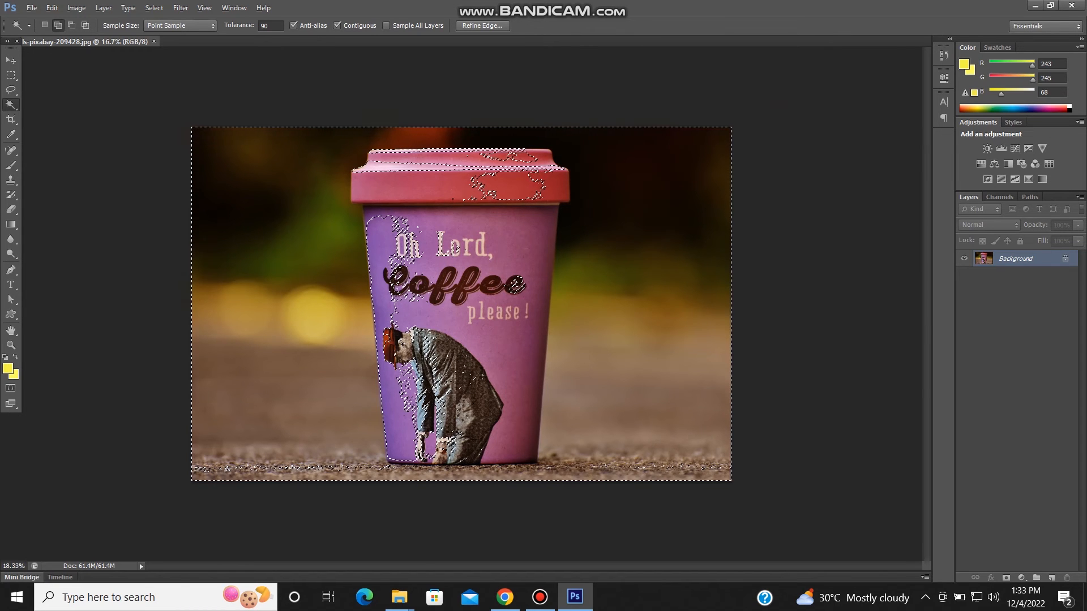
pyautogui.keyDown('alt'); pyautogui.scroll(2, 512, 283); pyautogui.keyUp('alt')
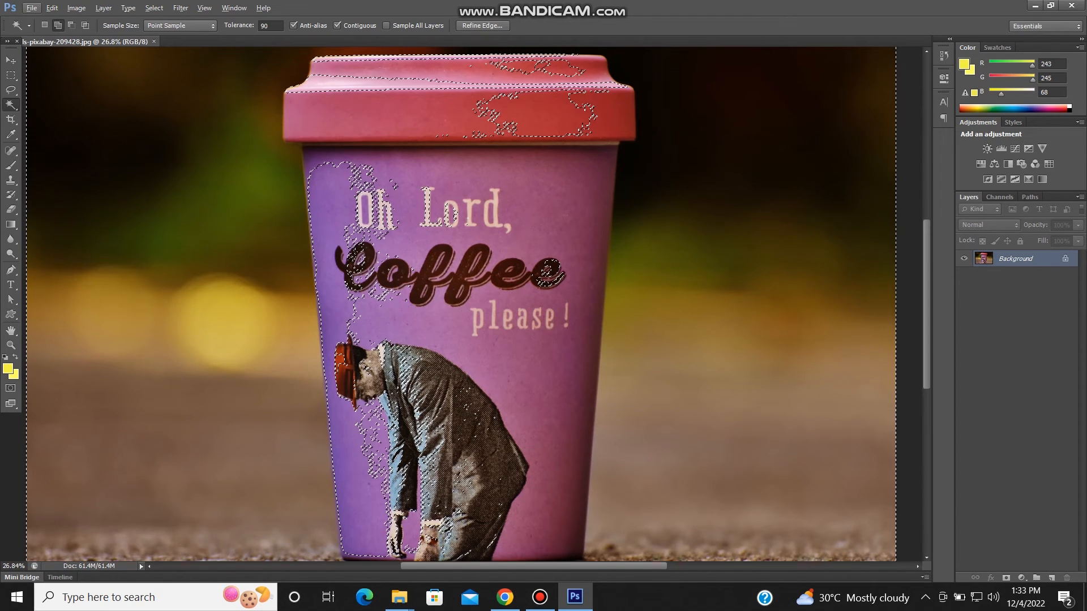
pyautogui.scroll(-1, 460, 304)
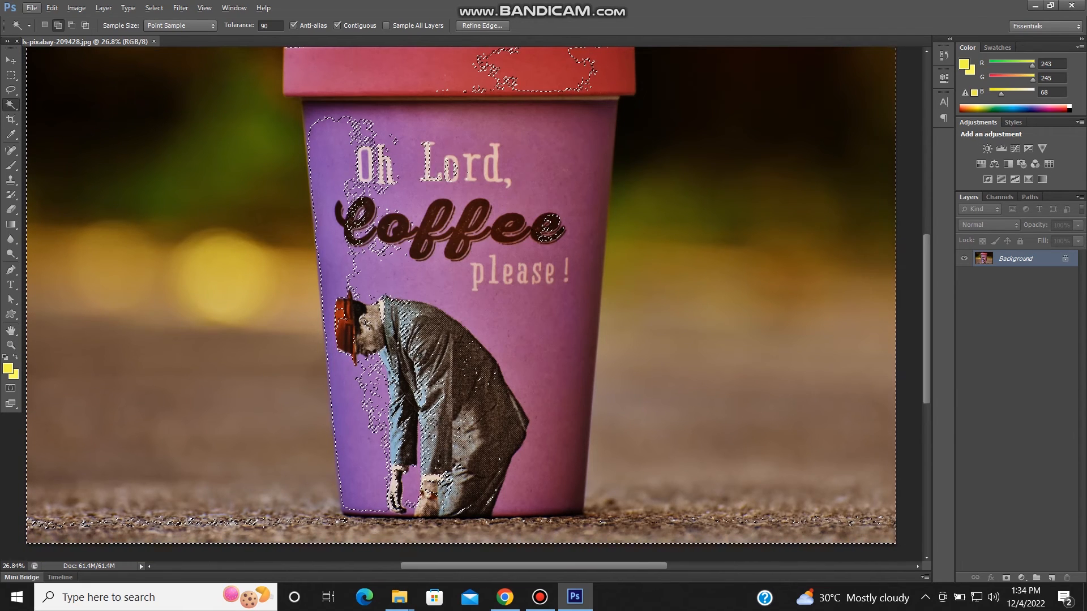
pyautogui.hotkey('ctrl', 'd')
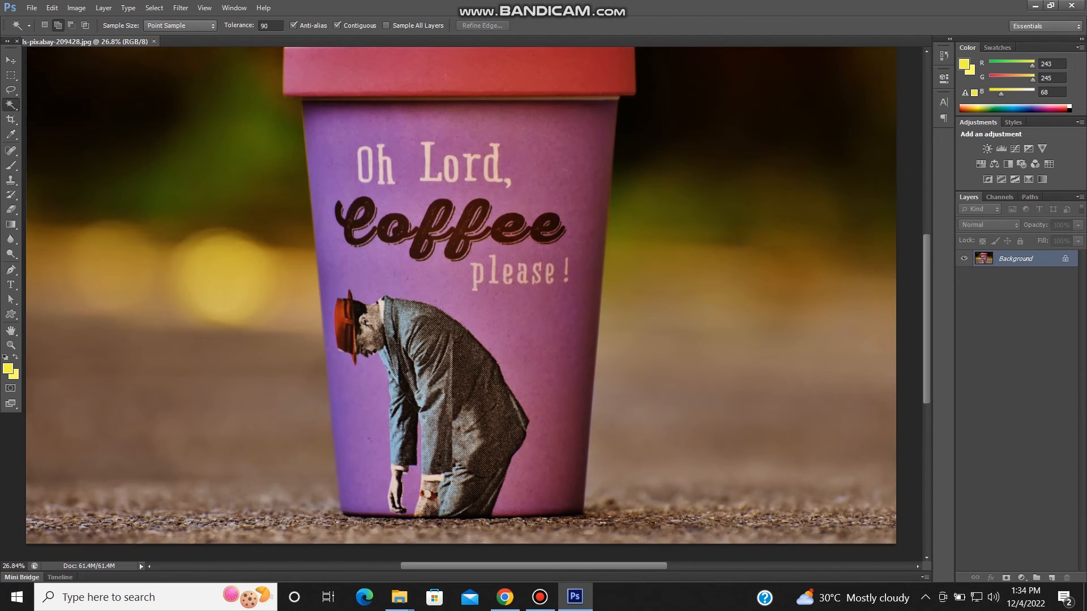
# - Switch to the Quick Selection Tool and enlarge its brush to 300
pyautogui.scroll(-6, 461, 304)
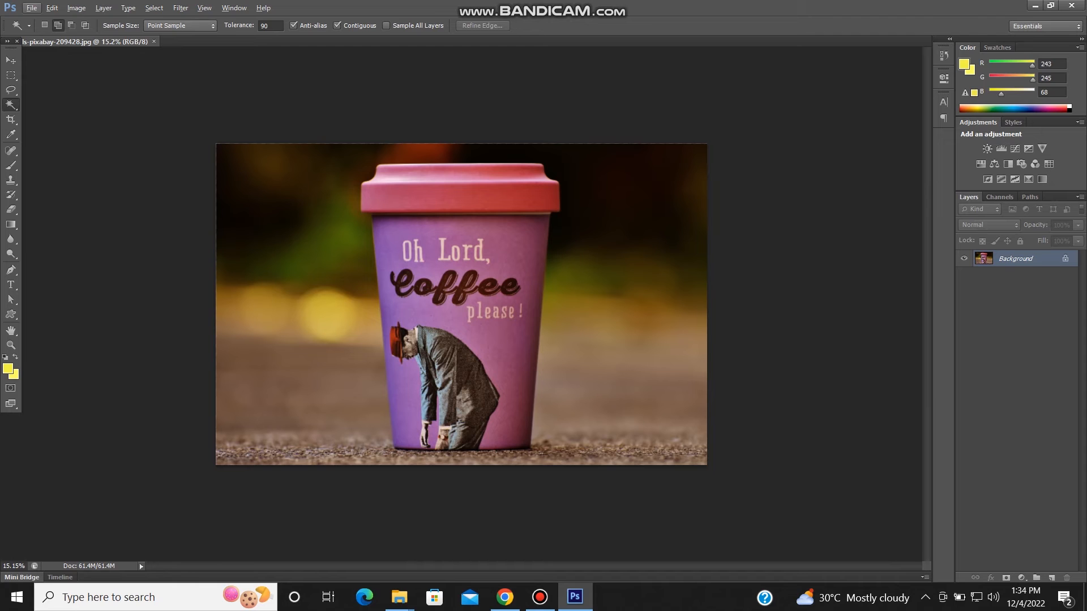
pyautogui.rightClick(11, 105)
pyautogui.click(68, 103)
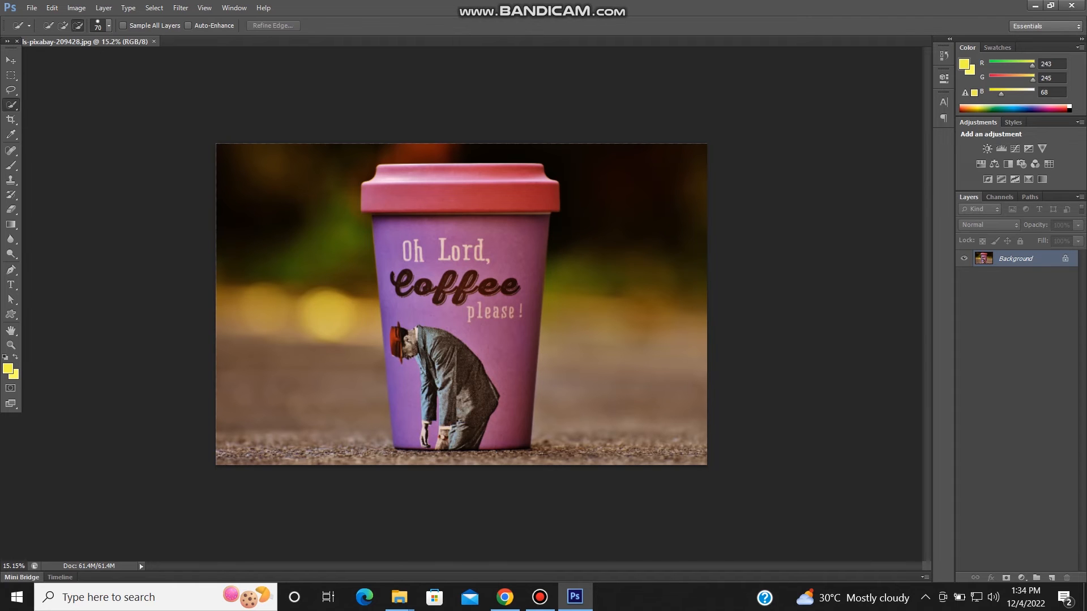
pyautogui.scroll(6, 410, 276)
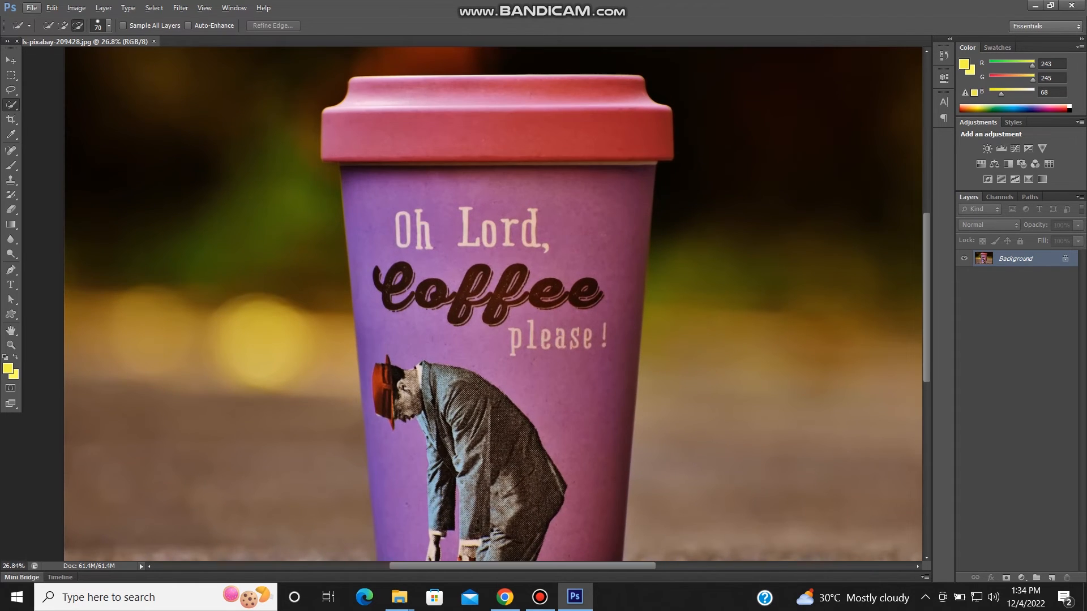
pyautogui.scroll(-5, 399, 270)
pyautogui.press(']')
pyautogui.press(']')
pyautogui.press(']')
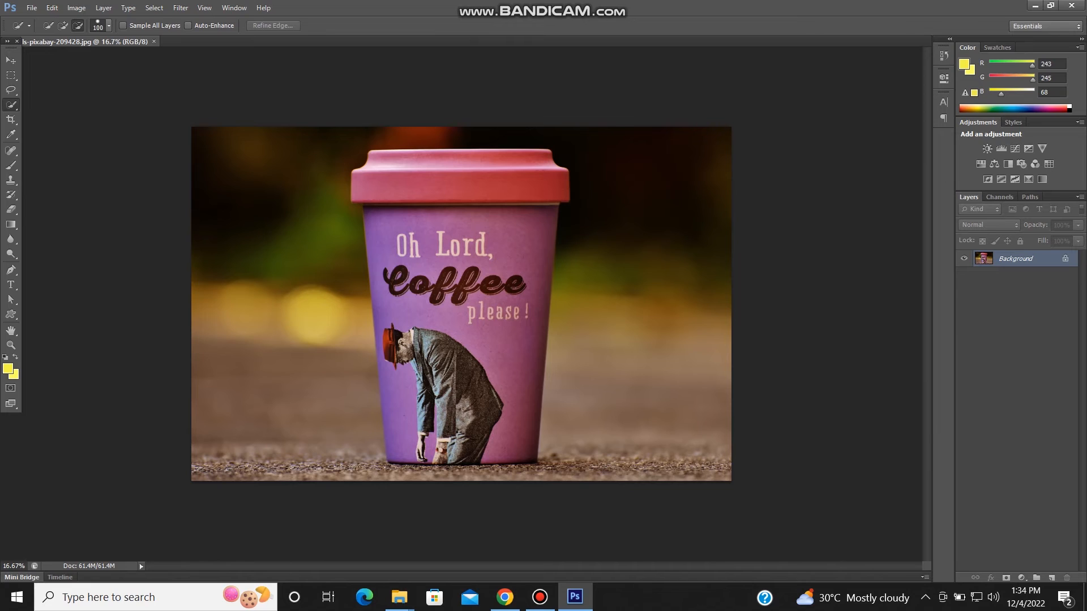
pyautogui.press(']')
pyautogui.press(']')
pyautogui.press(']')
pyautogui.press(']')
pyautogui.press(']')
# - Cycle back and forth between the Quick Selection Tool and the Magic Wand Tool
pyautogui.rightClick(11, 105)
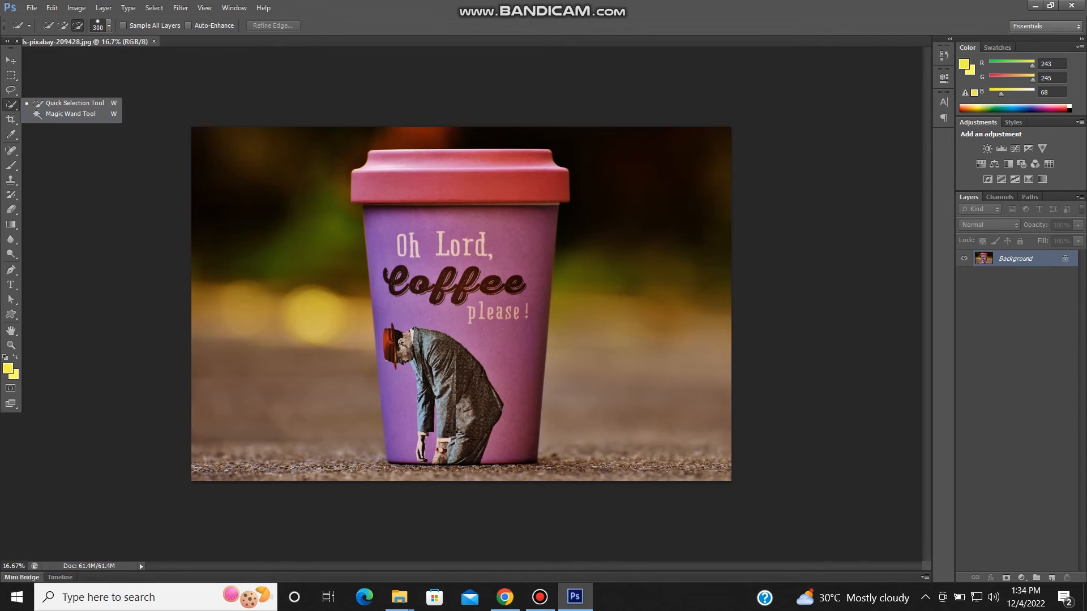
pyautogui.press('Escape')
pyautogui.hotkey('shift', 'w')
pyautogui.hotkey('shift', 'w')
pyautogui.hotkey('shift', 'w')
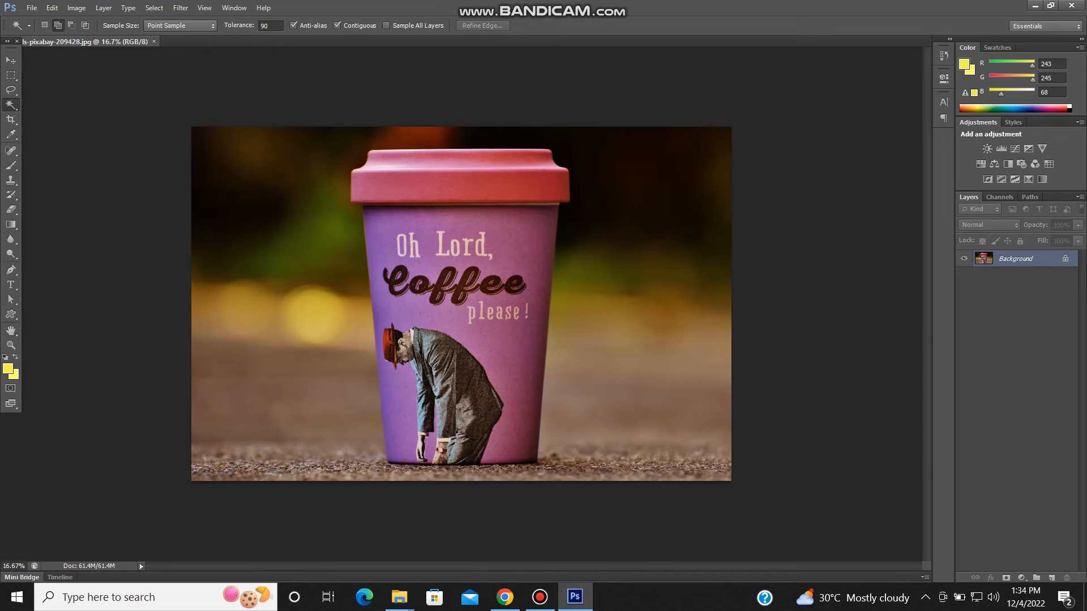
pyautogui.hotkey('shift', 'w')
pyautogui.hotkey('shift', 'w')
# - Select the whole coffee cup, including its lid, with the Quick Selection Tool
pyautogui.rightClick(10, 105)
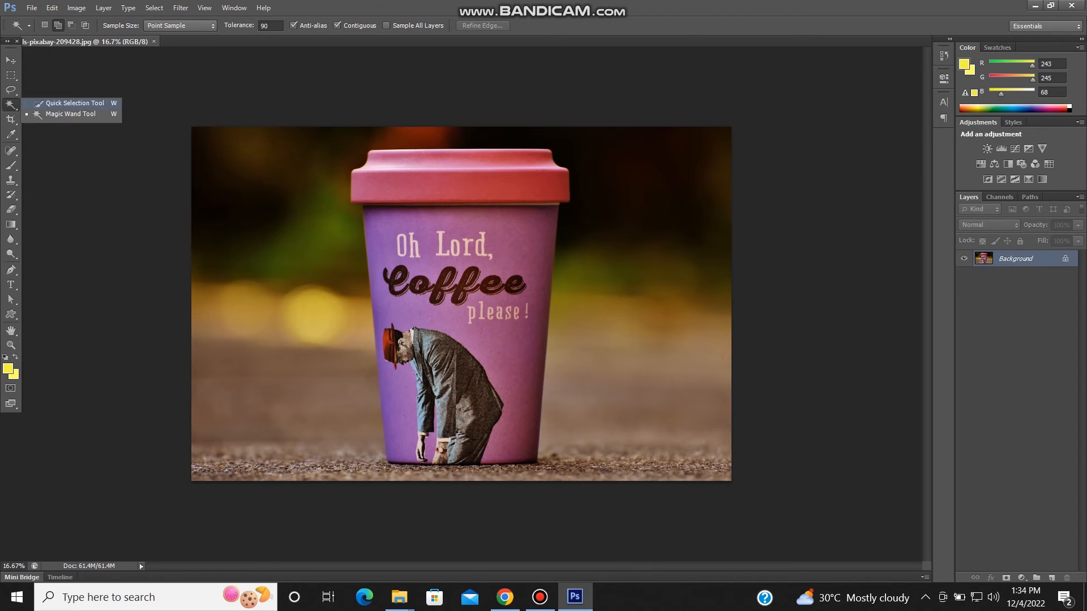
pyautogui.click(68, 104)
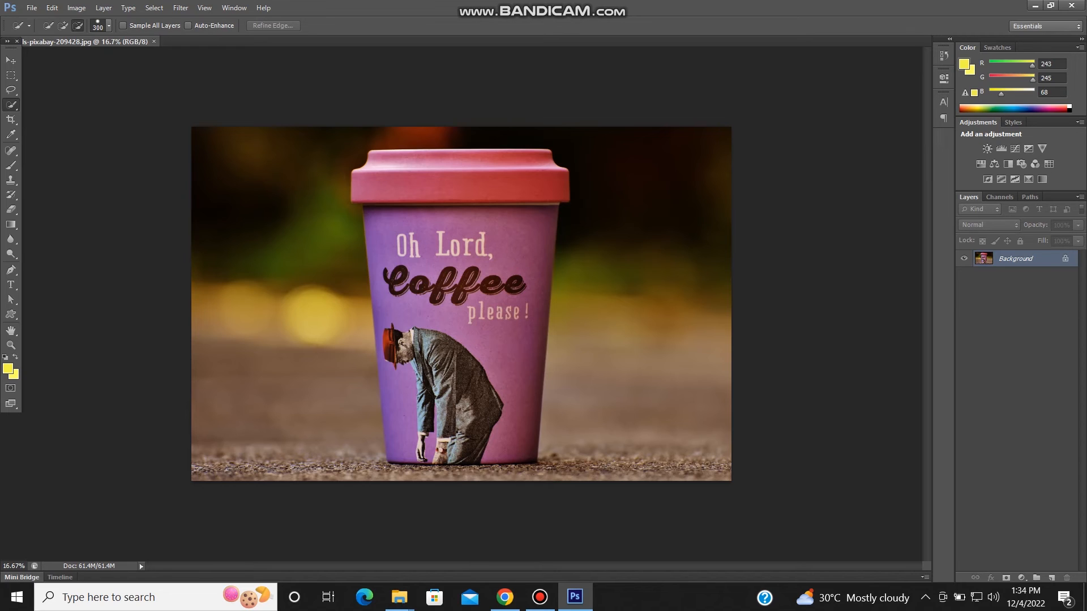
pyautogui.moveTo(373, 180)
pyautogui.mouseDown()
pyautogui.moveTo(411, 186)
pyautogui.moveTo(445, 219)
pyautogui.moveTo(469, 288)
pyautogui.moveTo(478, 368)
pyautogui.moveTo(468, 425)
pyautogui.moveTo(442, 422)
pyautogui.moveTo(407, 391)
pyautogui.moveTo(418, 365)
pyautogui.moveTo(403, 311)
pyautogui.moveTo(416, 284)
pyautogui.mouseUp()
pyautogui.scroll(3, 461, 304)
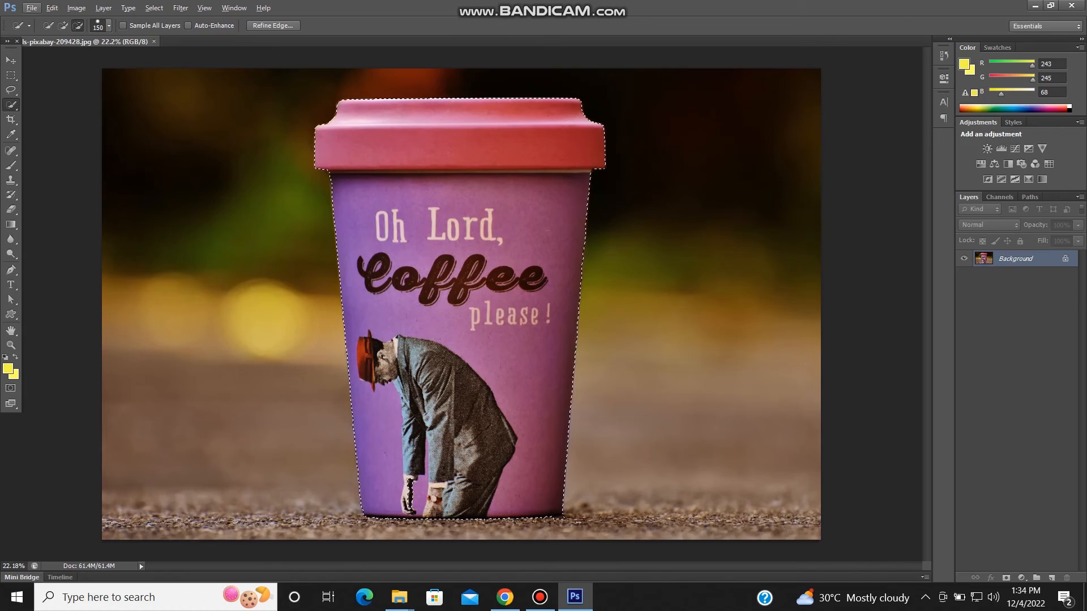
# - Reduce the Quick Selection brush to 90 and subtract the ground from the selection along the right end of the cup's base
pyautogui.scroll(2, 508, 339)
pyautogui.scroll(5, 595, 518)
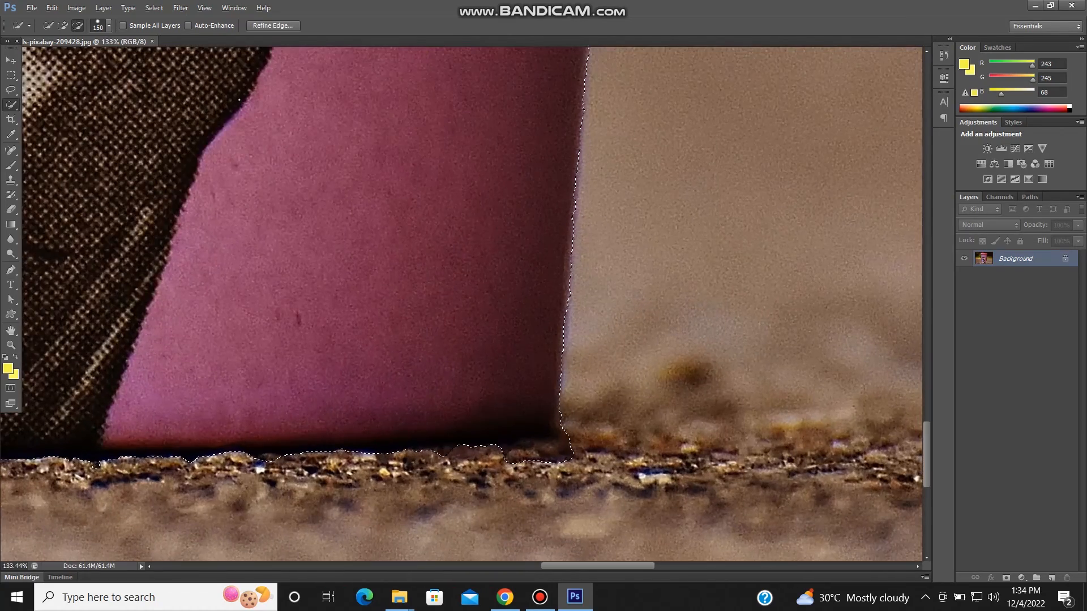
pyautogui.scroll(3, 594, 518)
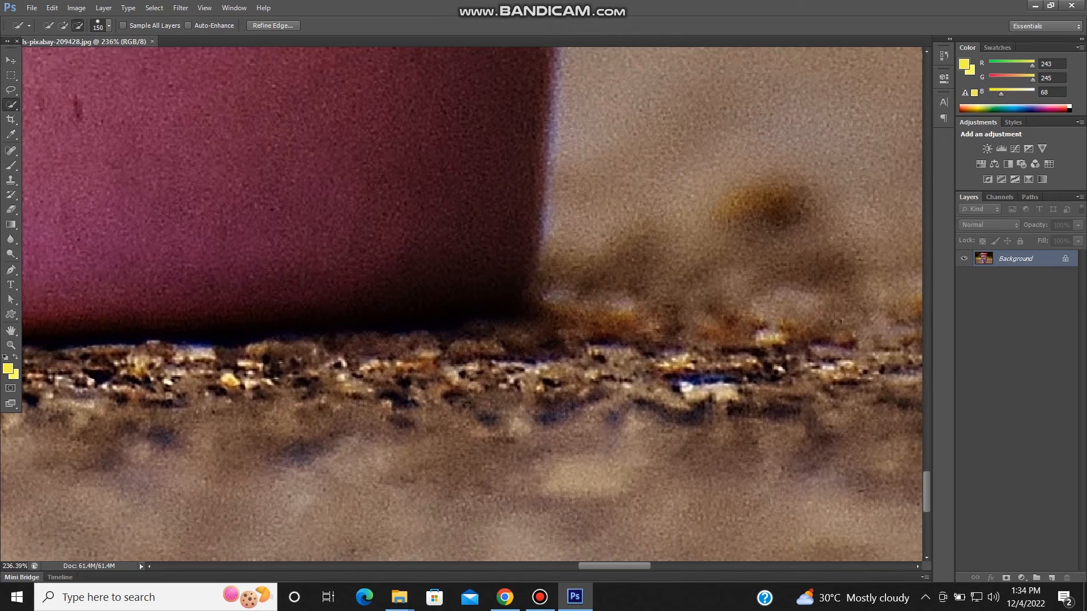
pyautogui.press('[')
pyautogui.press('[')
pyautogui.press('[')
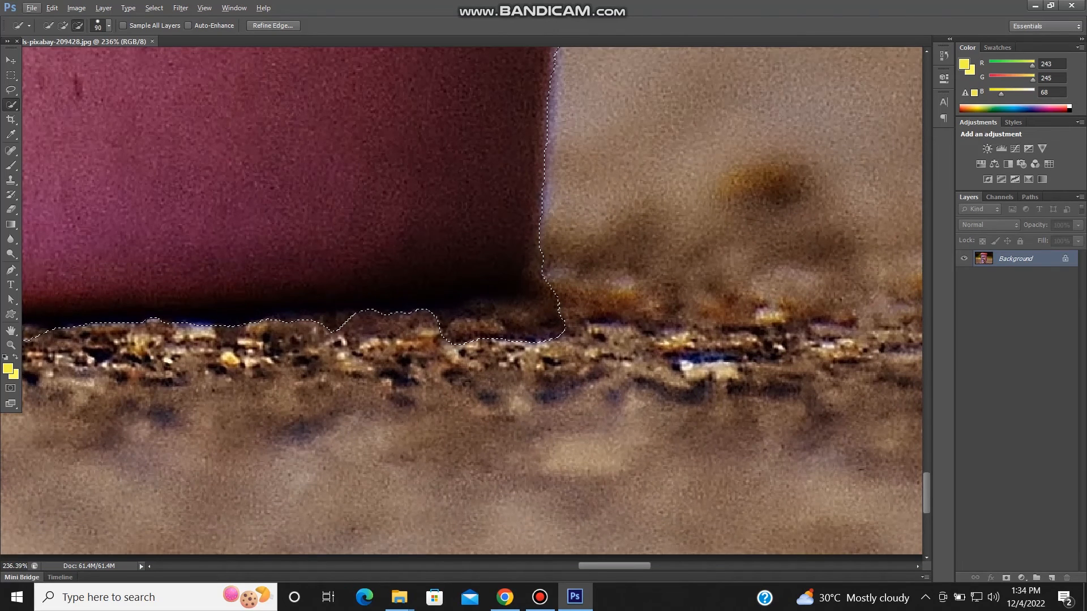
pyautogui.press('alt')
pyautogui.press('alt')
pyautogui.click(10, 105)
pyautogui.moveTo(294, 334); pyautogui.dragTo(689, 291)
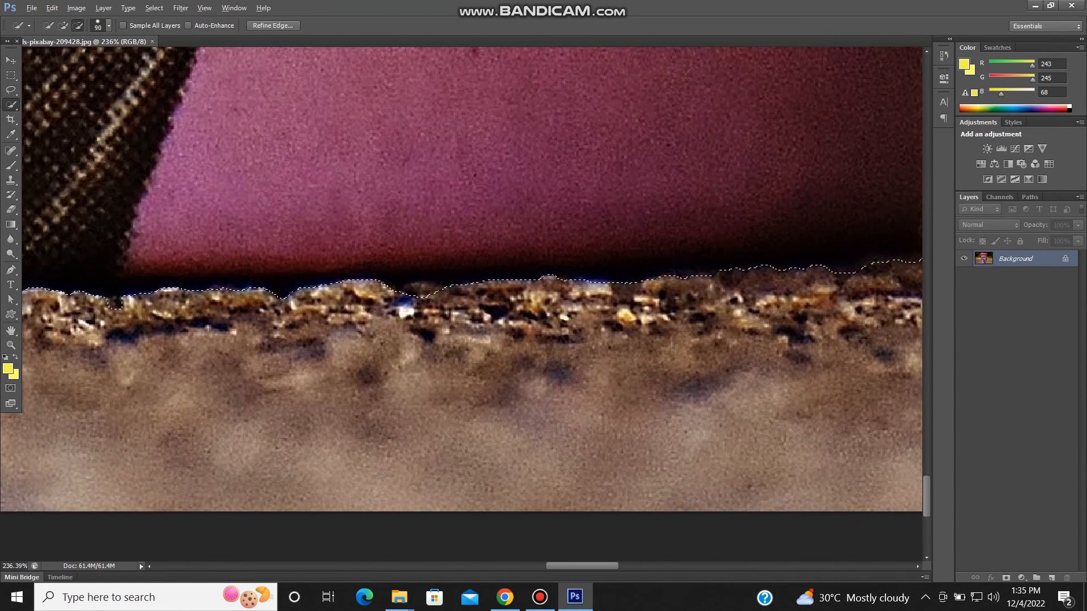
# - Subtract the remaining strip of ground beneath the cup from the selection, from the man's coat to the base's left corner
pyautogui.moveTo(419, 340); pyautogui.dragTo(600, 334)
pyautogui.moveTo(351, 342); pyautogui.dragTo(430, 340)
pyautogui.moveTo(509, 341); pyautogui.dragTo(589, 338)
pyautogui.moveTo(317, 334); pyautogui.dragTo(637, 347)
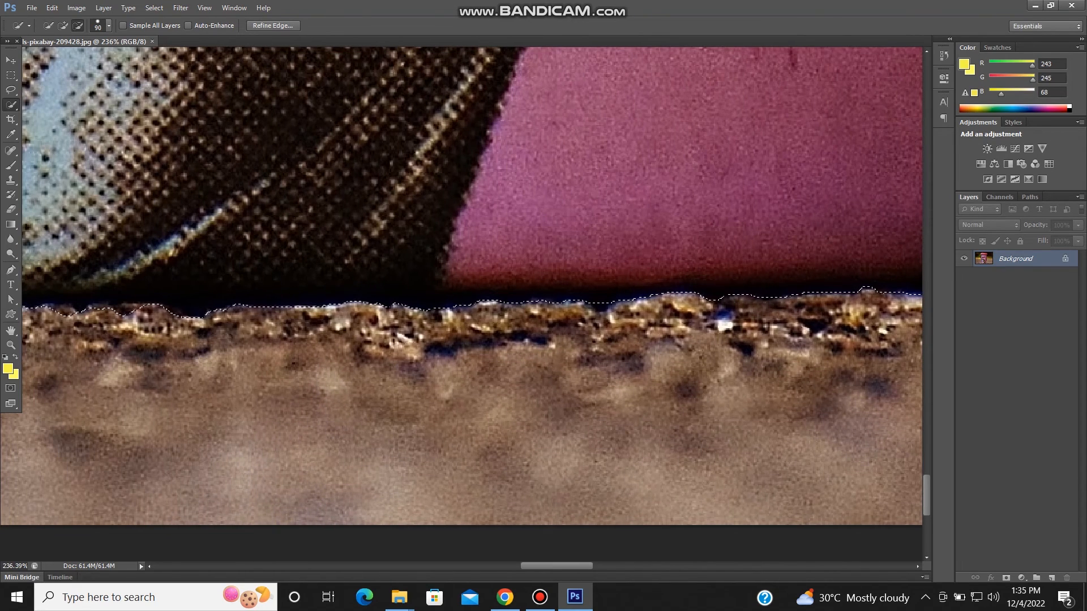
pyautogui.moveTo(362, 334); pyautogui.dragTo(436, 343)
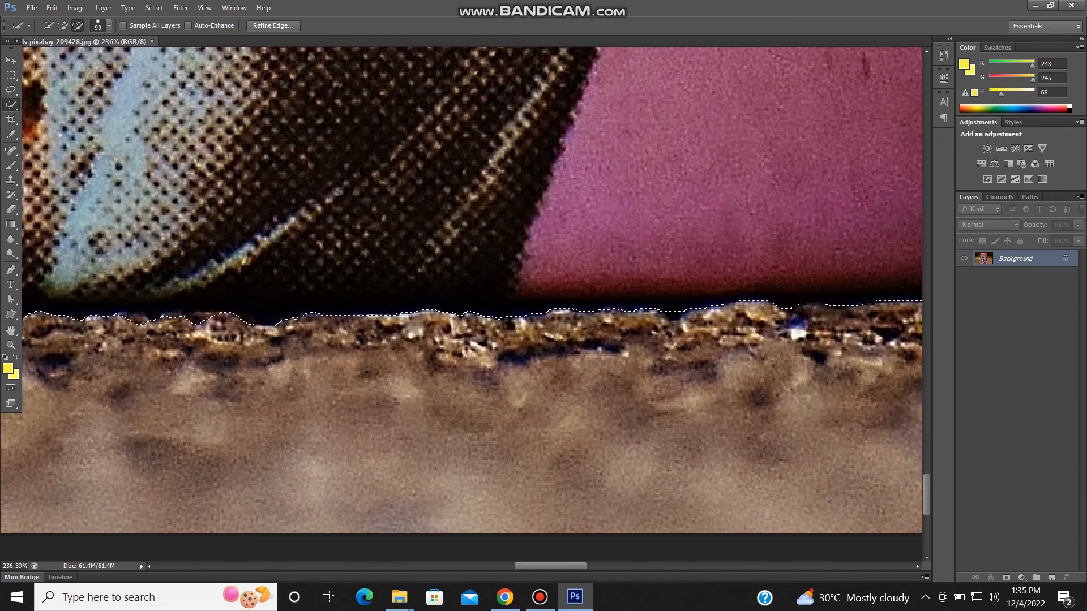
pyautogui.moveTo(340, 339); pyautogui.dragTo(667, 330)
pyautogui.moveTo(747, 354); pyautogui.dragTo(498, 358)
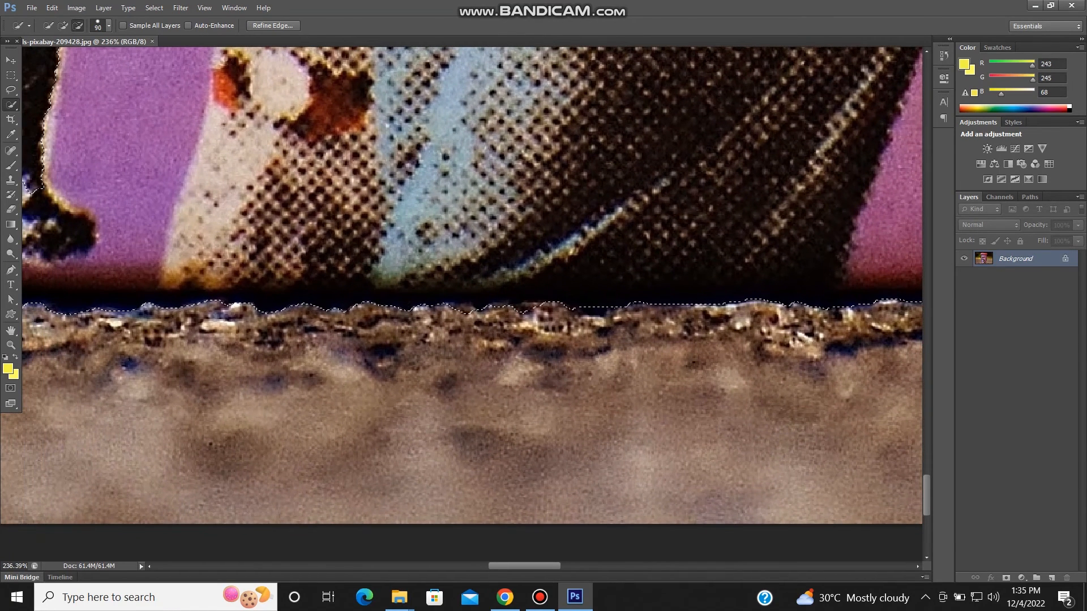
pyautogui.moveTo(340, 340); pyautogui.dragTo(651, 366)
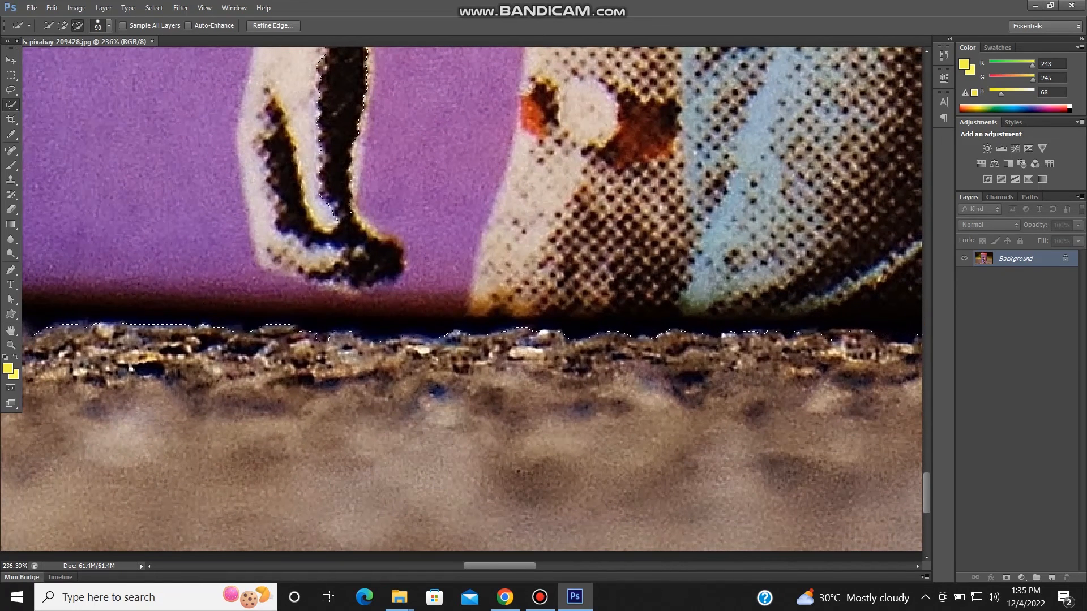
pyautogui.moveTo(317, 339); pyautogui.dragTo(717, 391)
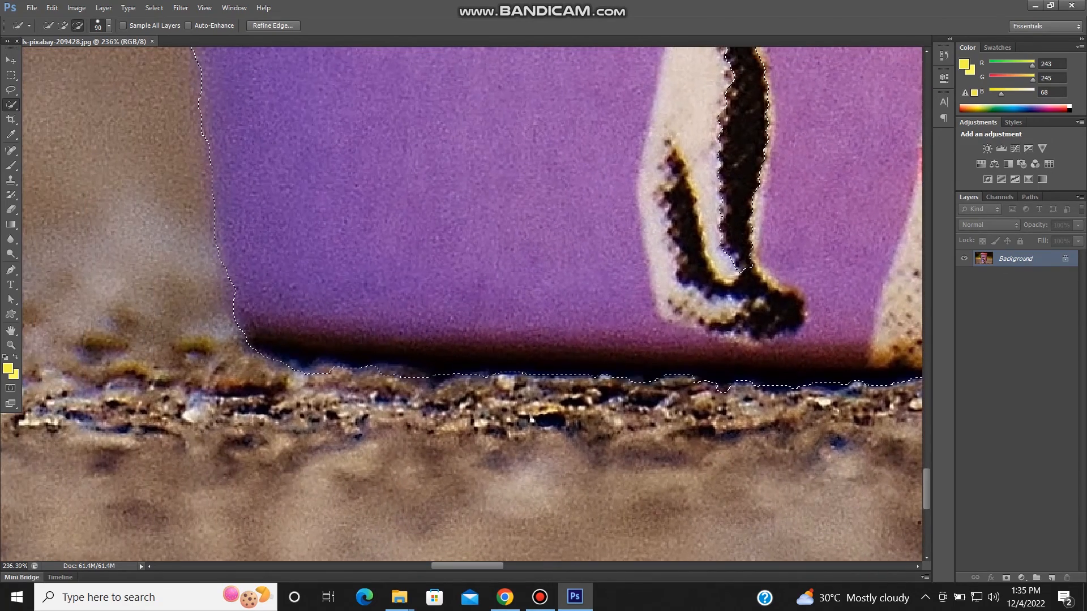
# - Copy the selected cup to a new layer and hide the Background layer
pyautogui.scroll(-1, 465, 304)
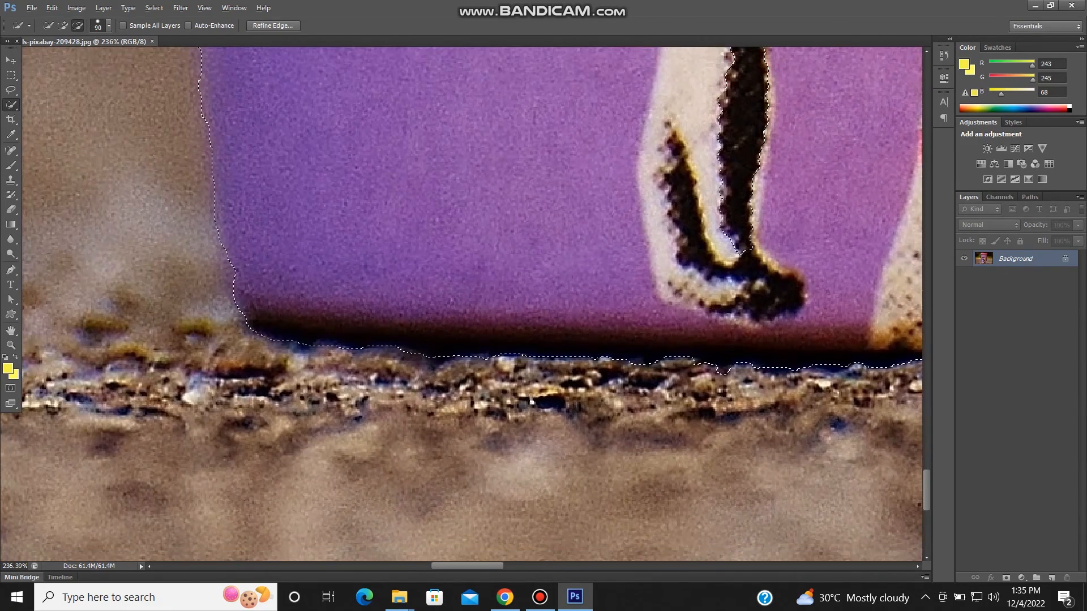
pyautogui.scroll(-20, 255, 305)
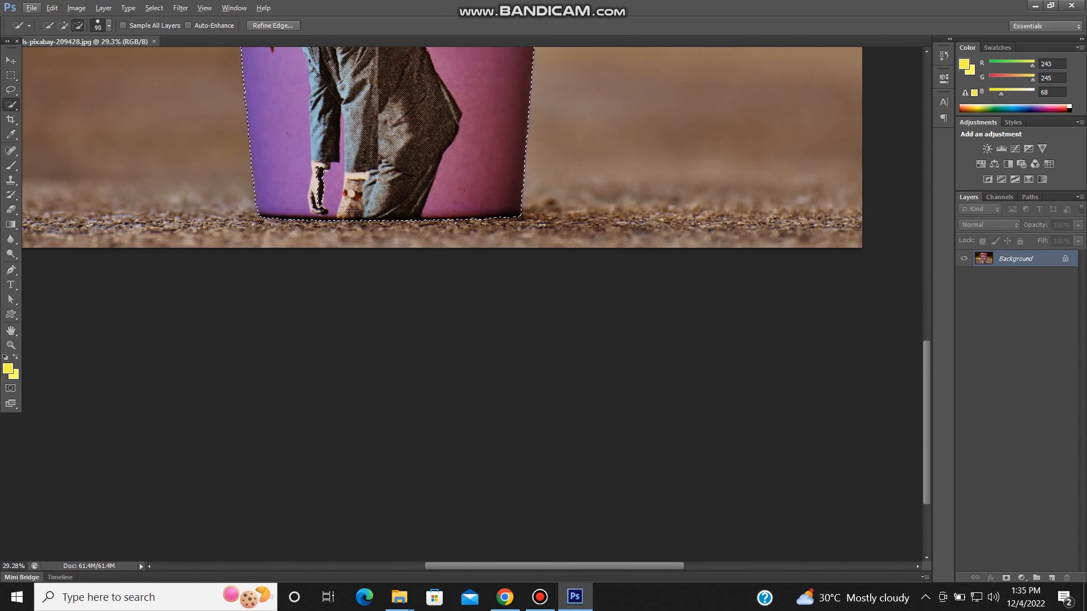
pyautogui.scroll(-2, 255, 306)
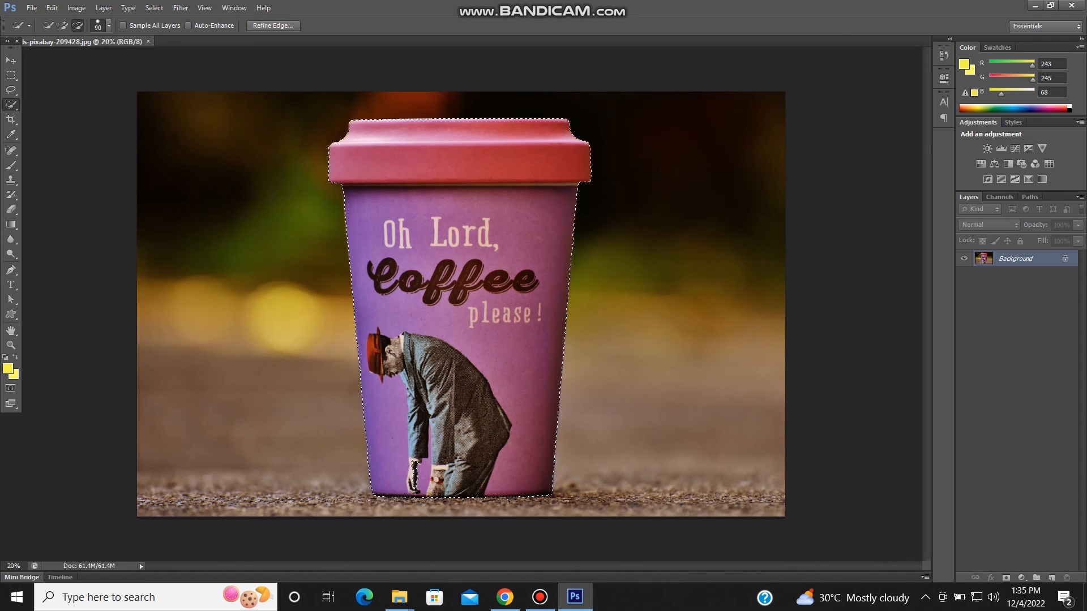
pyautogui.hotkey('ctrl', 'j')
pyautogui.click(964, 275)
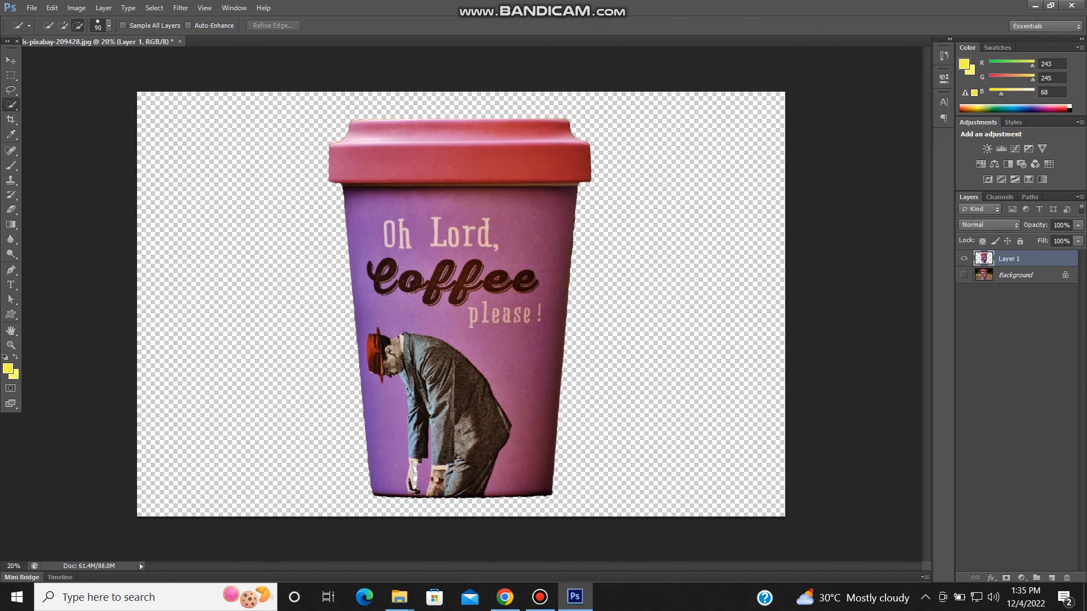